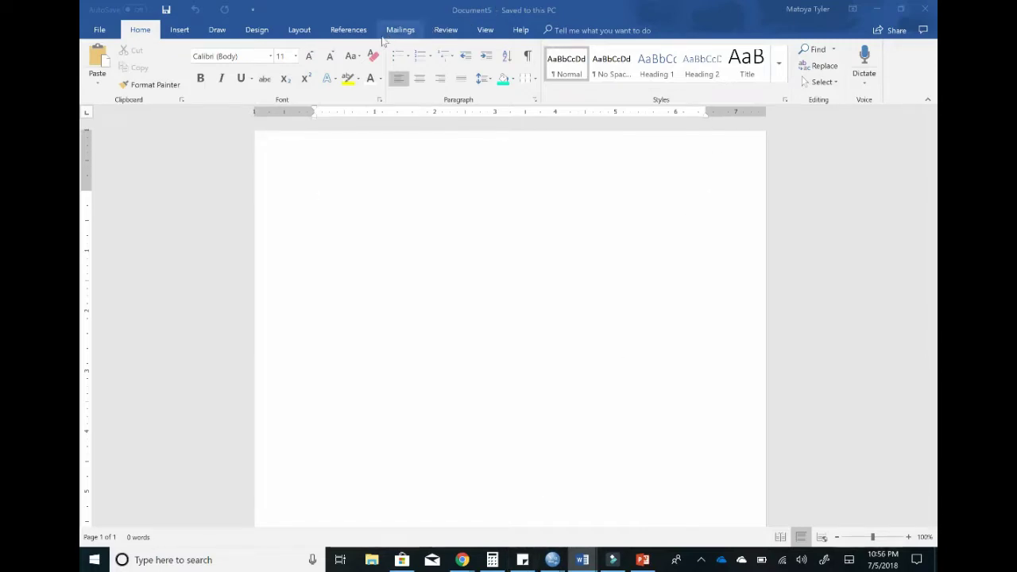
Step: Create a new document with a full page of labels using Avery US Letter product 18294 Return Address Labels
click(398, 31)
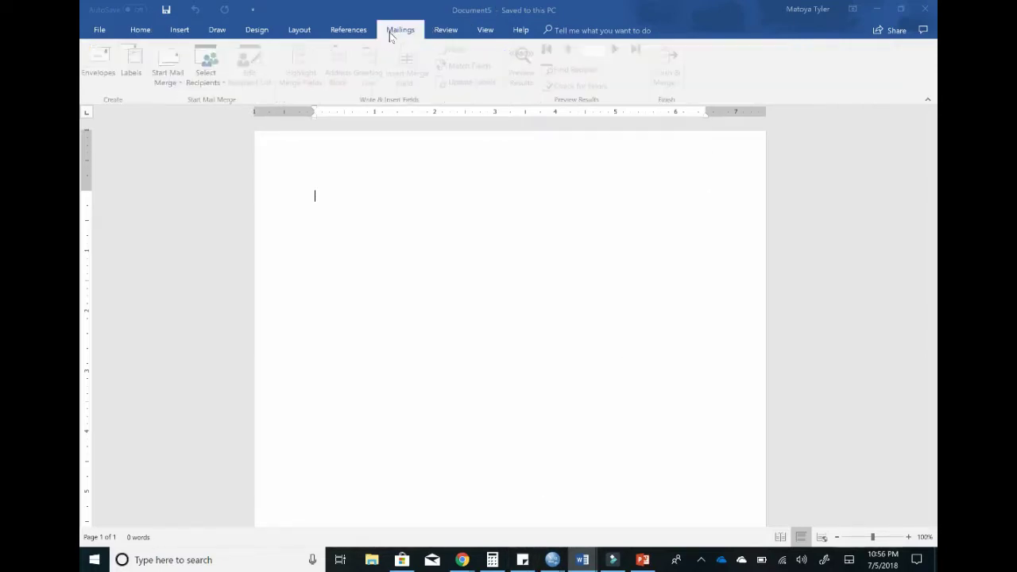
click(132, 73)
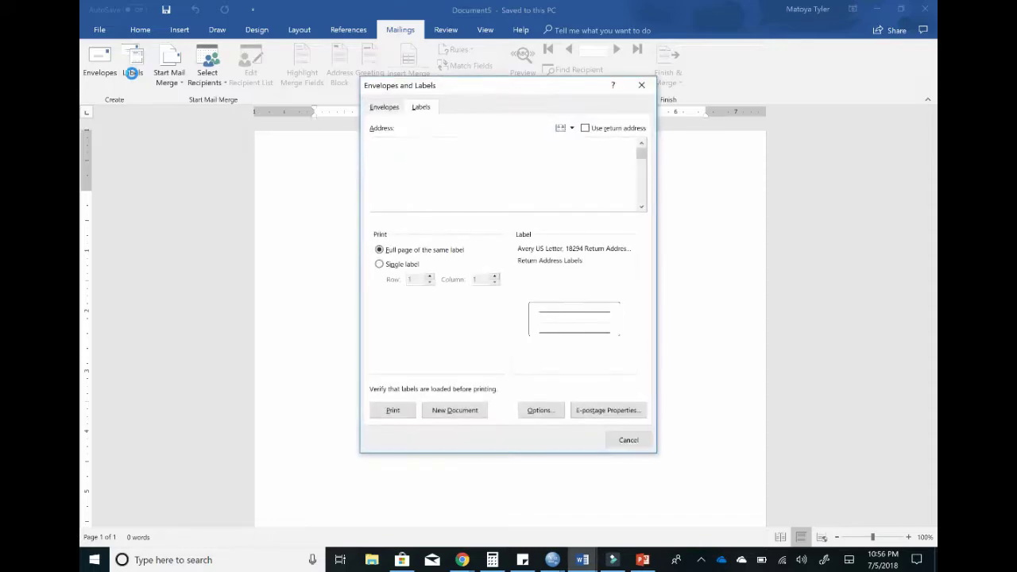
click(542, 410)
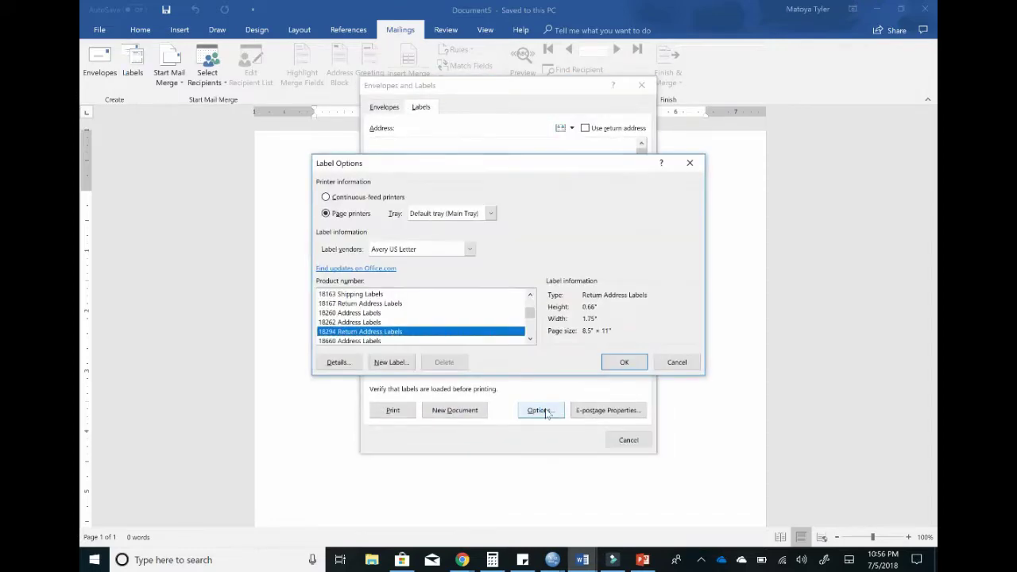
click(414, 250)
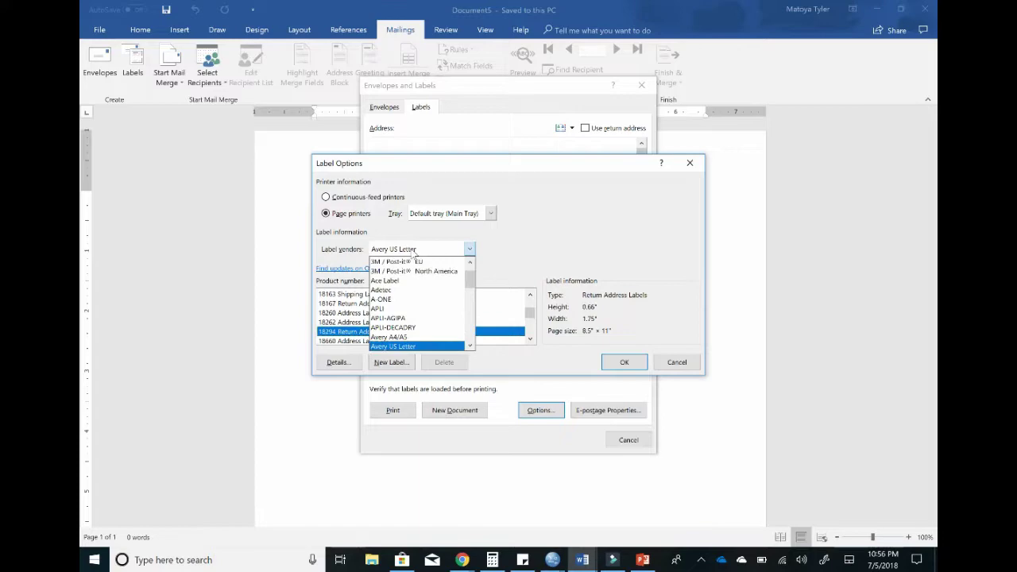
click(400, 346)
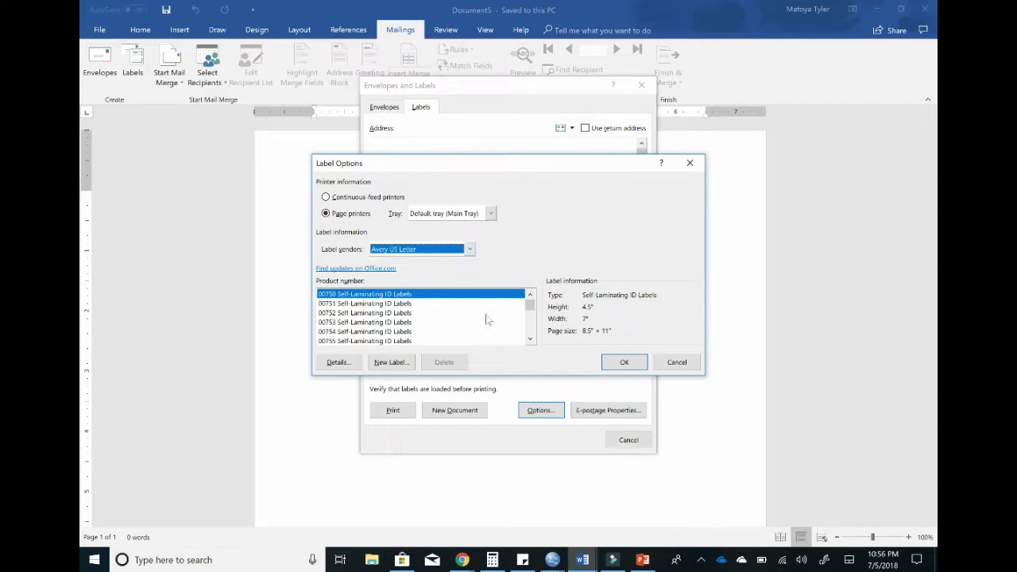
drag(532, 315, 531, 319)
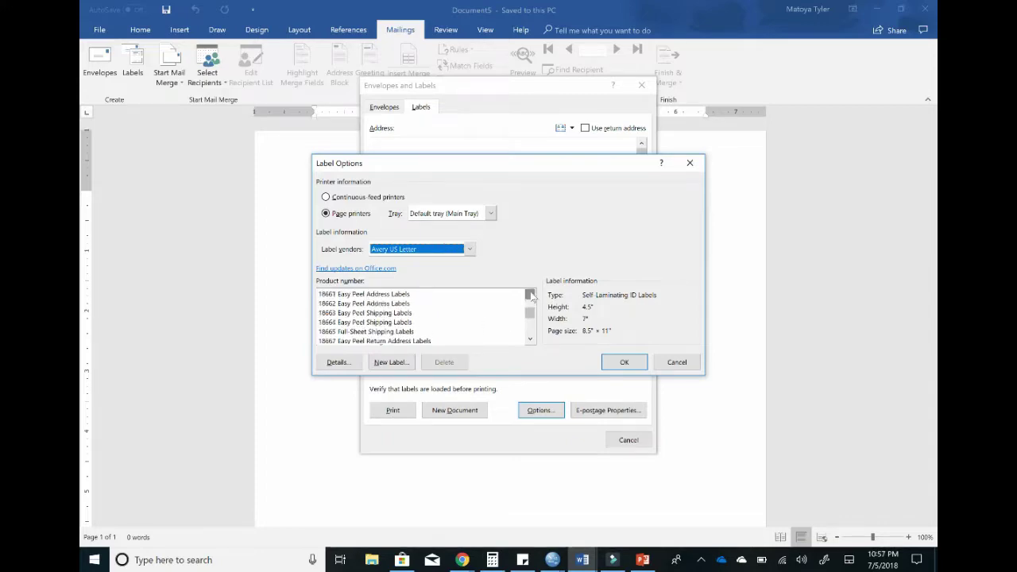
click(400, 315)
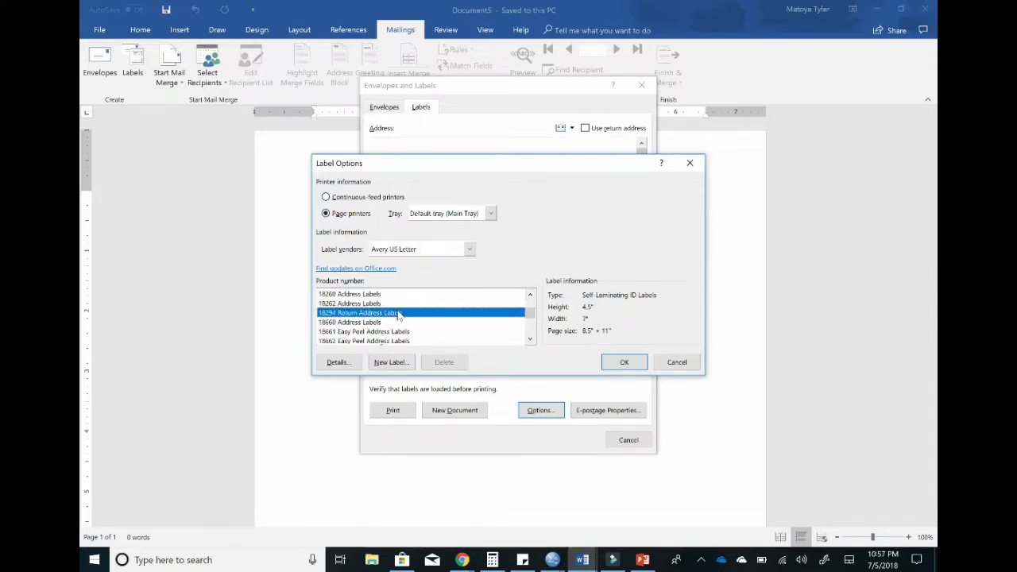
click(624, 363)
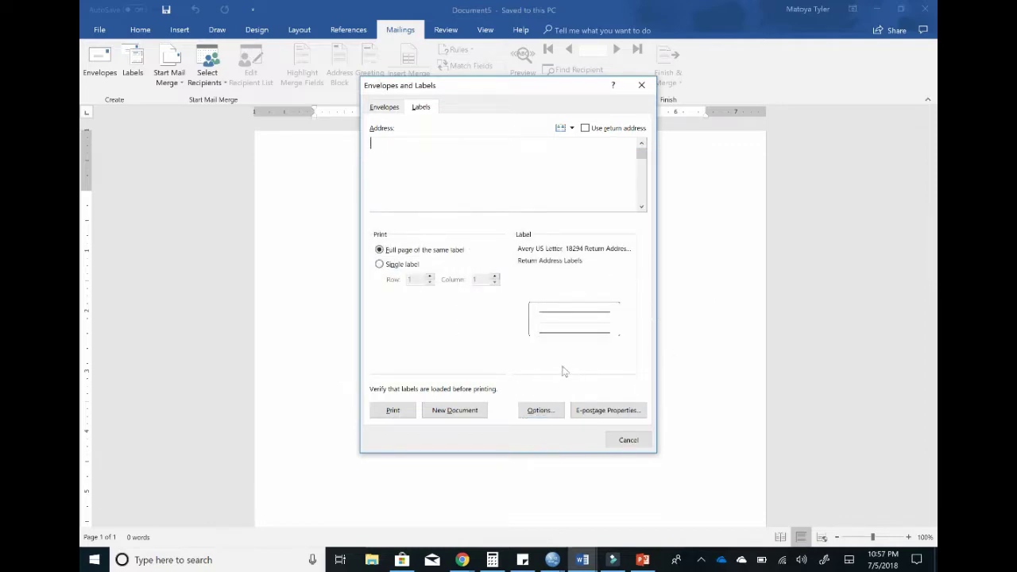
click(450, 413)
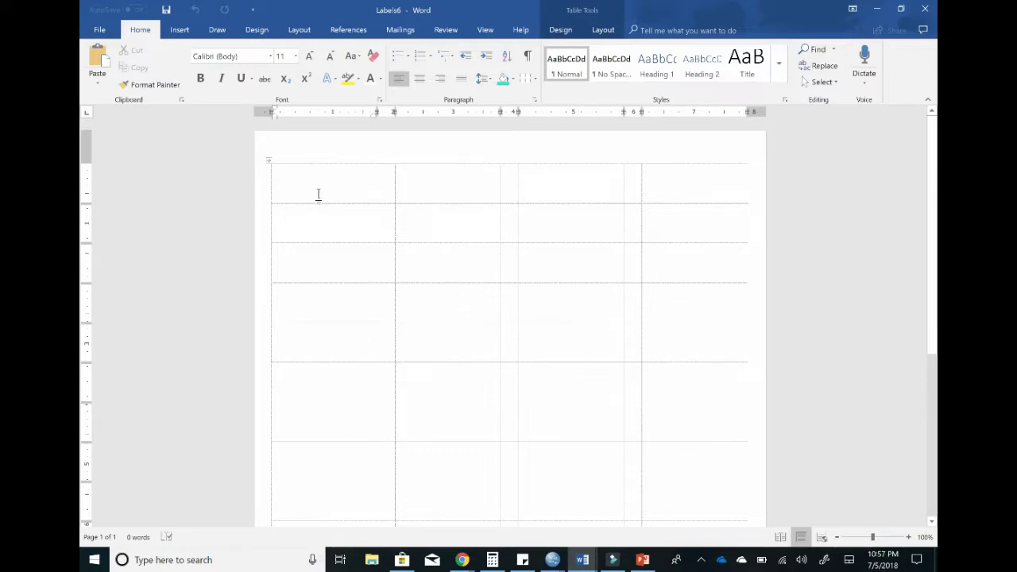
Step: Fill the first label row with Reading, Guided Reading, Math, Guided Math and the ninth row with Science/ SS, Spelling/Writing, Parent Contact, Misc
text(REC)
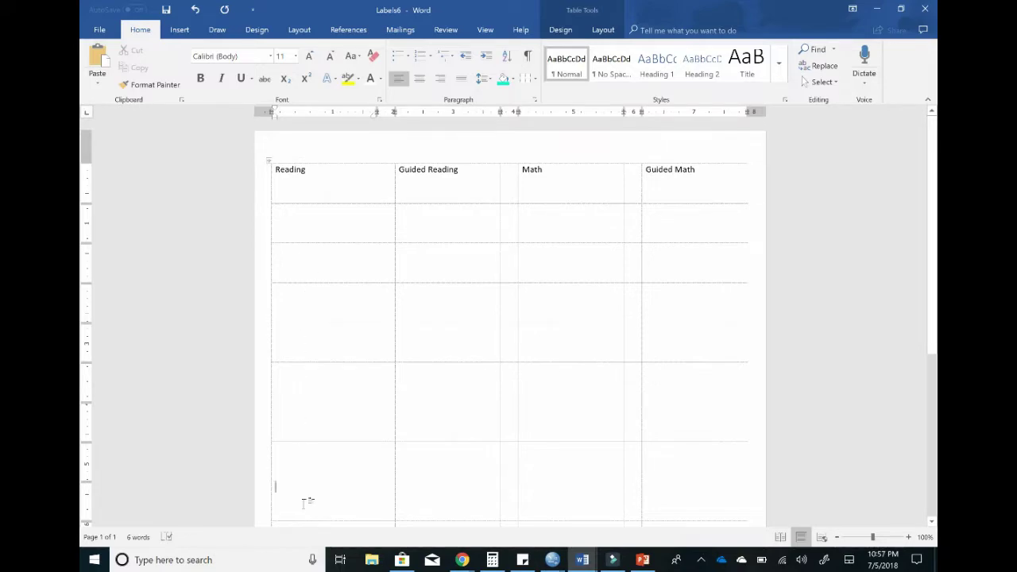
text(Sc)
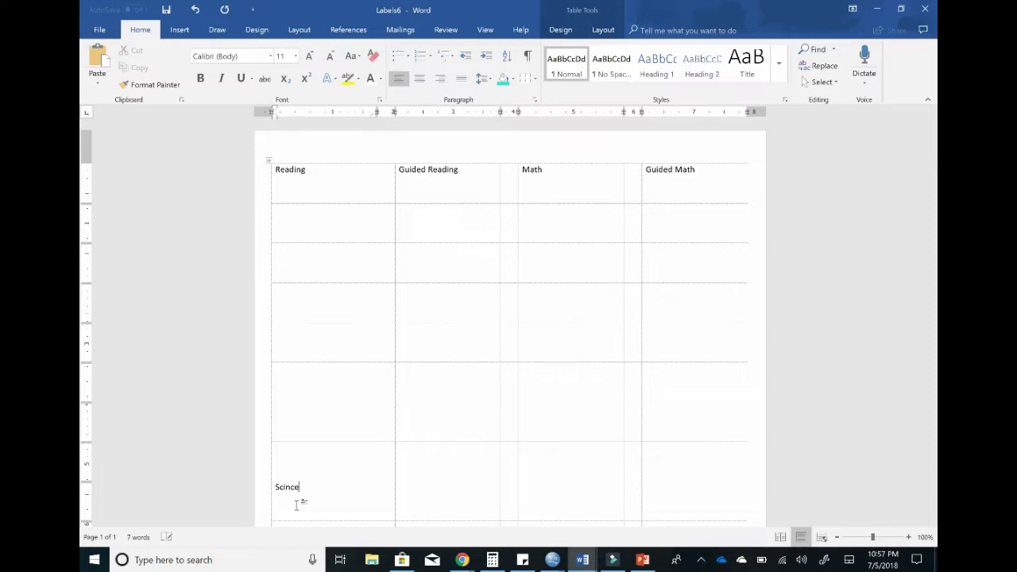
text(ience/ SS)
key(Tab)
text(Parent Contact)
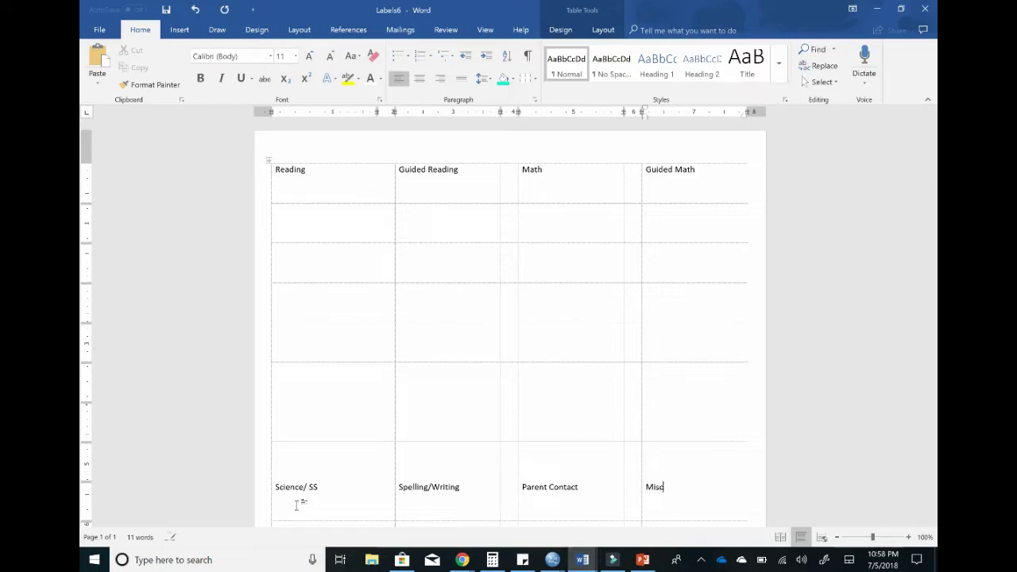
Step: Replace the Parent Contact text in the ninth row's third label with Misc
scroll(318, 485, down, 3)
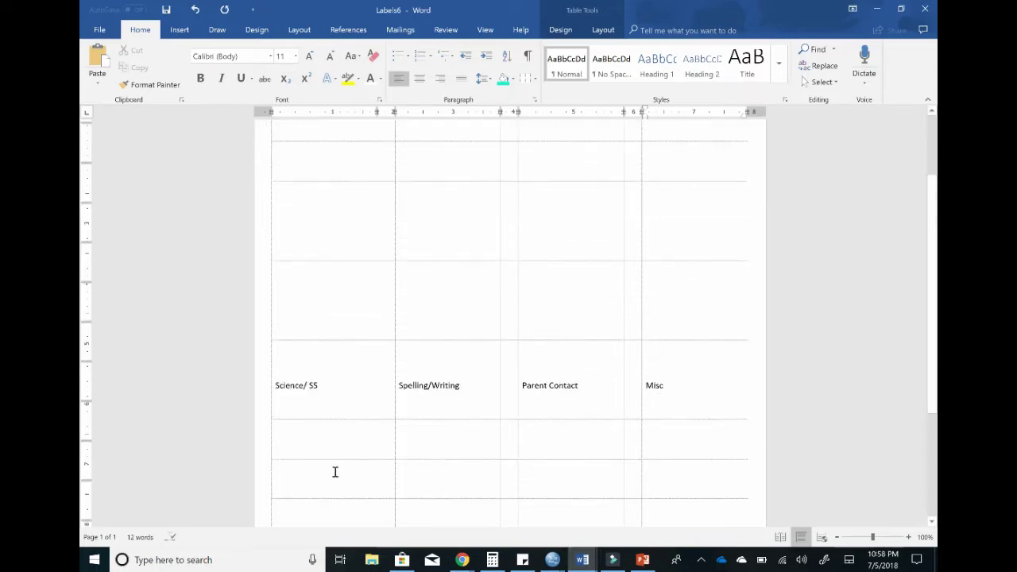
triple_click(583, 366)
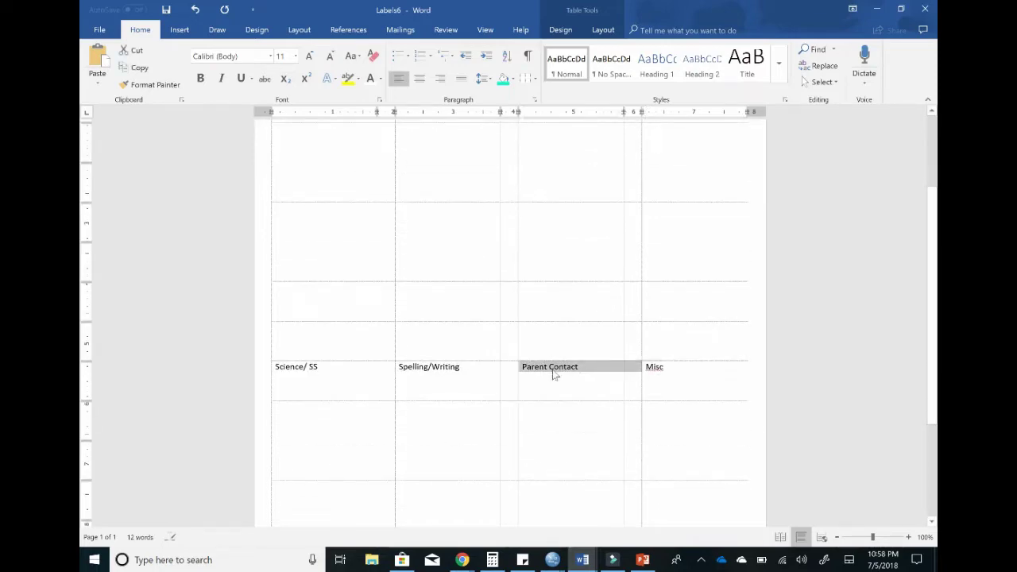
text(MI)
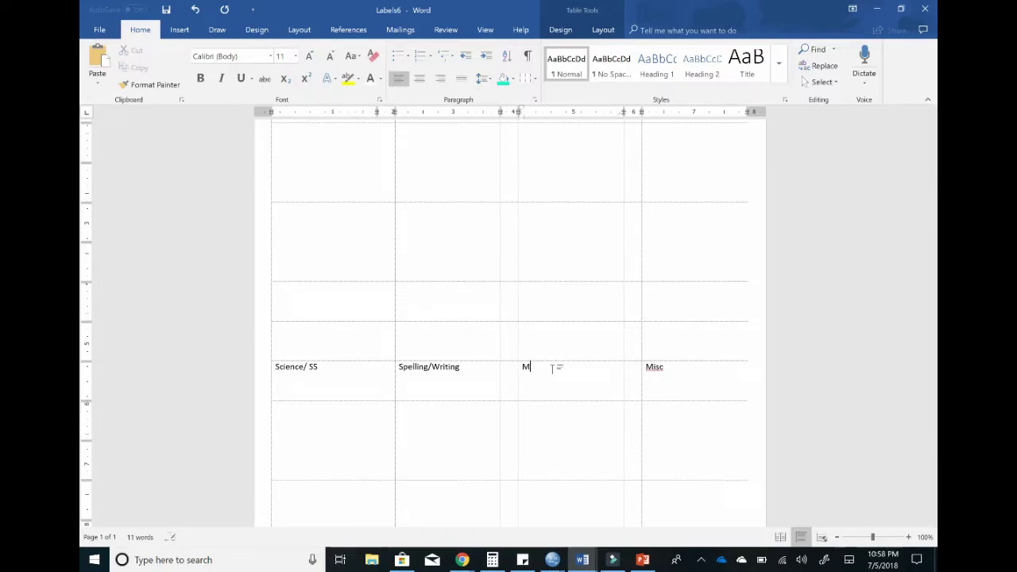
text(SC)
key(BackSpace)
key(BackSpace)
key(BackSpace)
text(isc)
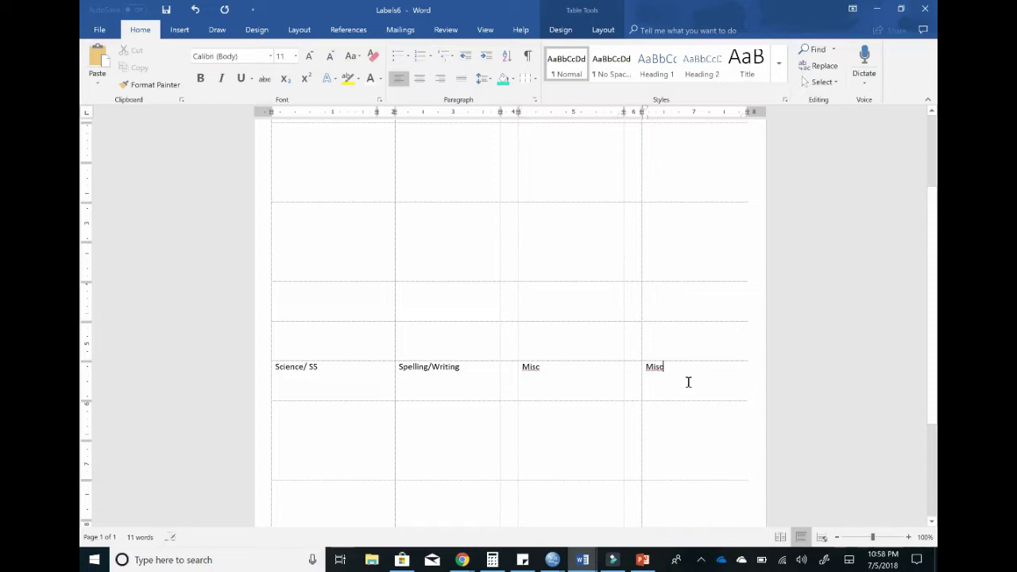
Step: Replace the Misc text in the ninth row's last label with Parent Contact
key(ctrl+e)
double_click(655, 369)
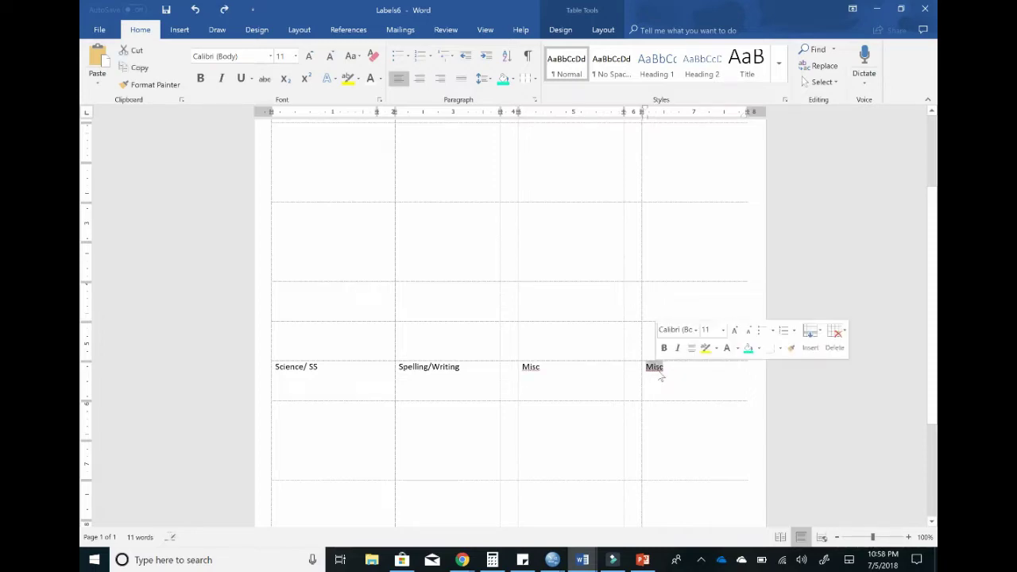
text(a)
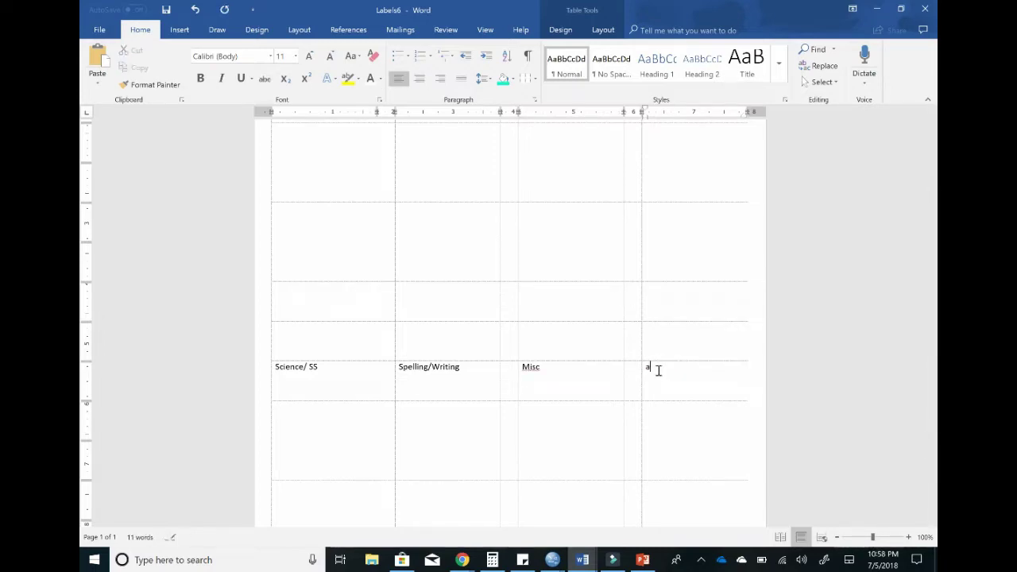
text(reParent Contact)
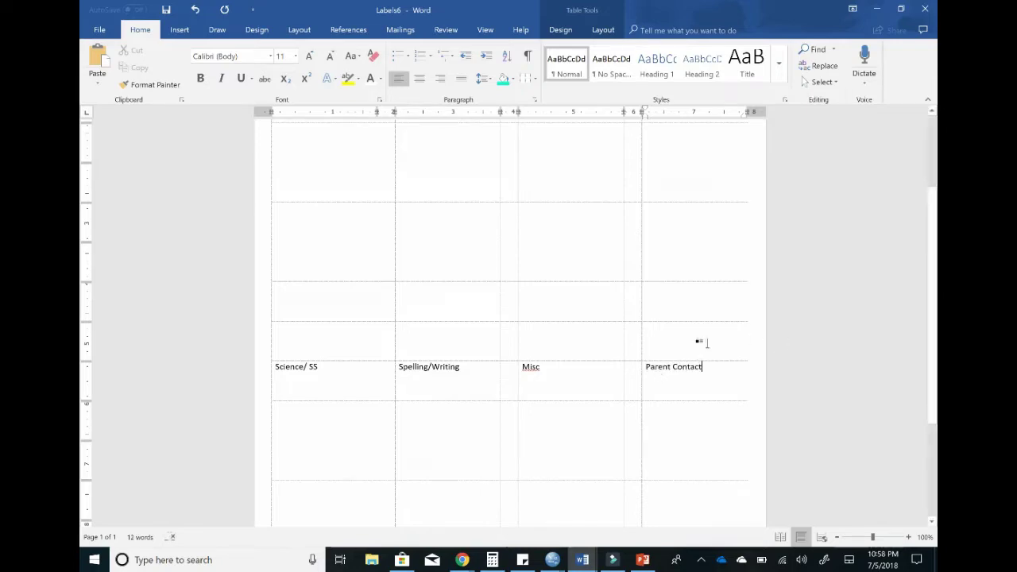
Step: Set the whole label table's font to Strawberry Blossom and centre the text horizontally and vertically in the cells
scroll(649, 329, up, 3)
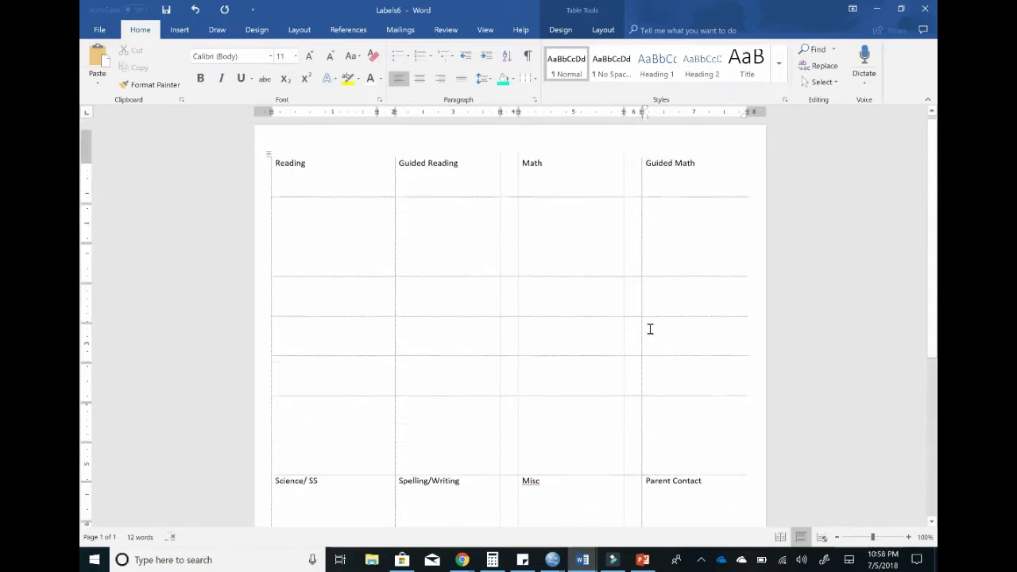
click(269, 160)
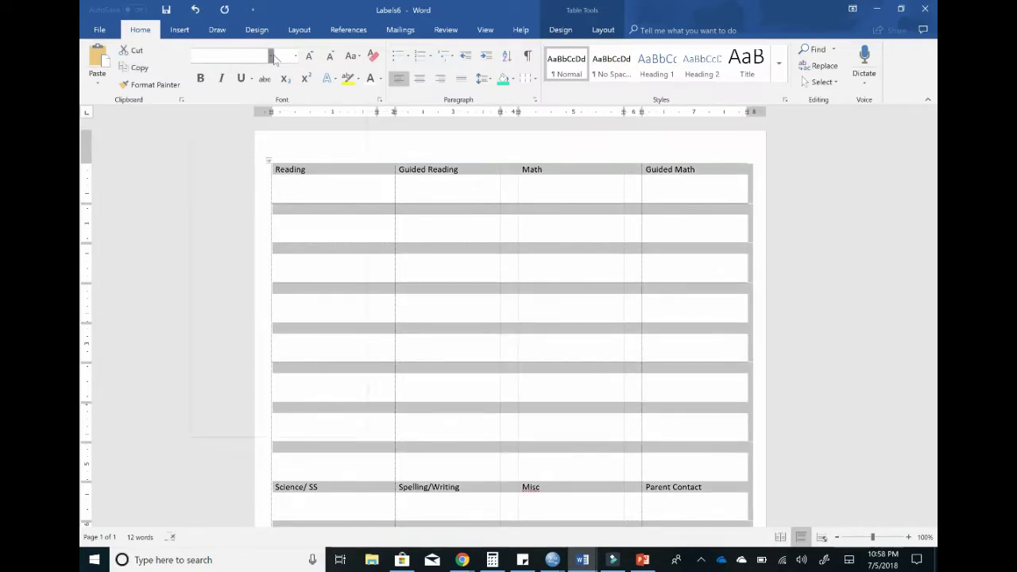
click(271, 57)
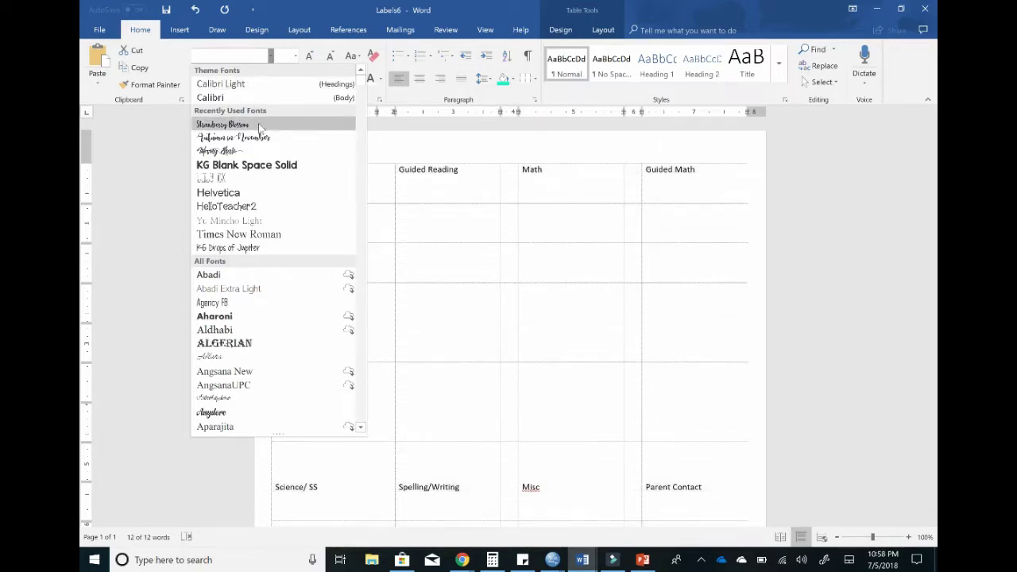
click(223, 124)
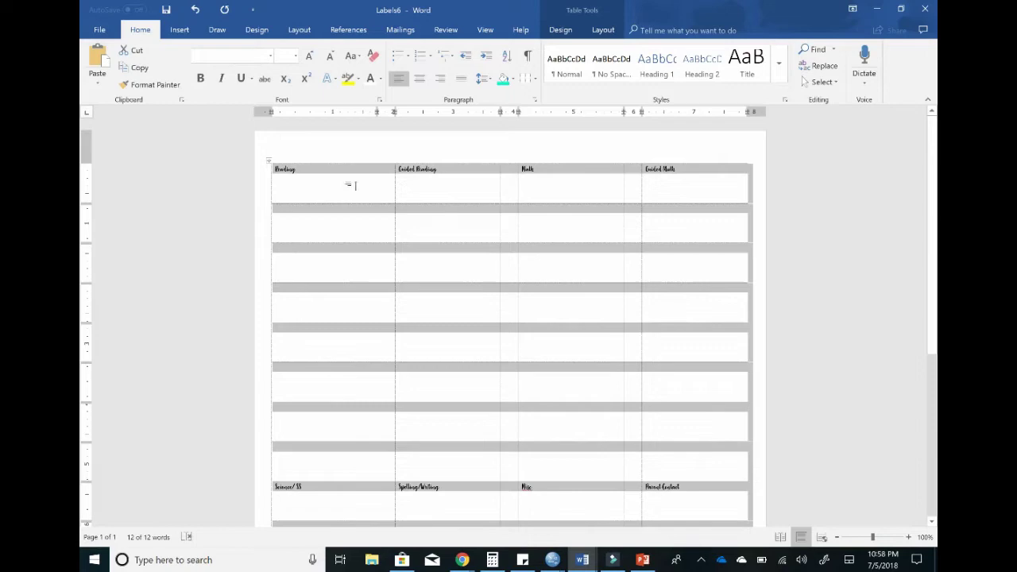
click(419, 78)
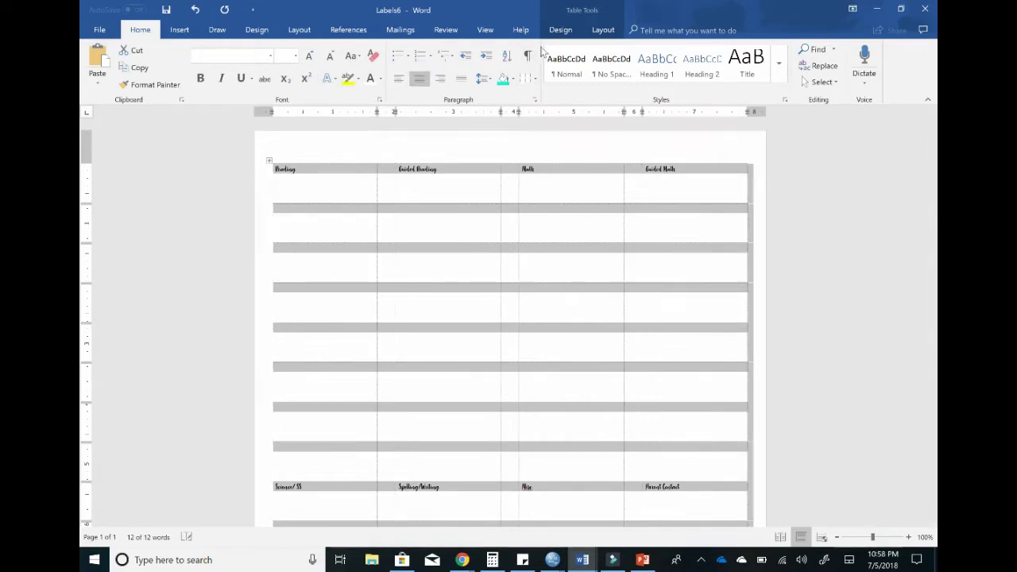
click(604, 31)
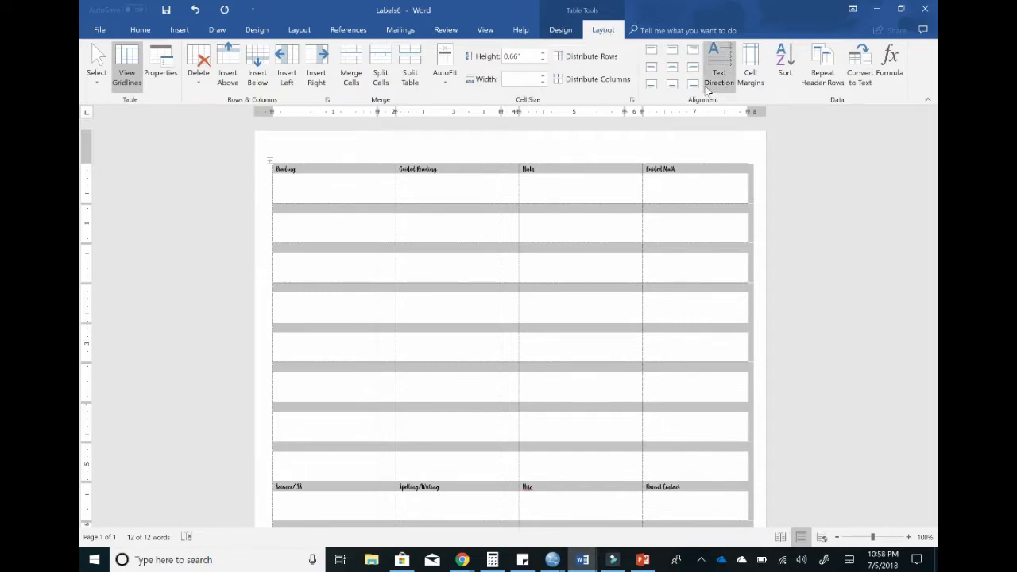
click(673, 67)
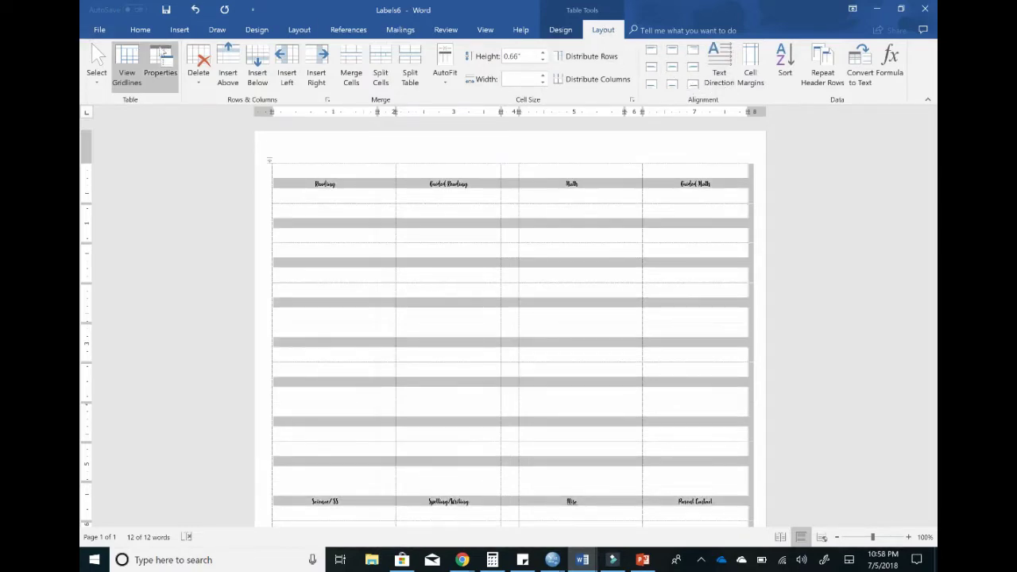
Step: Enlarge the text of the entire label table to font size 26
click(143, 31)
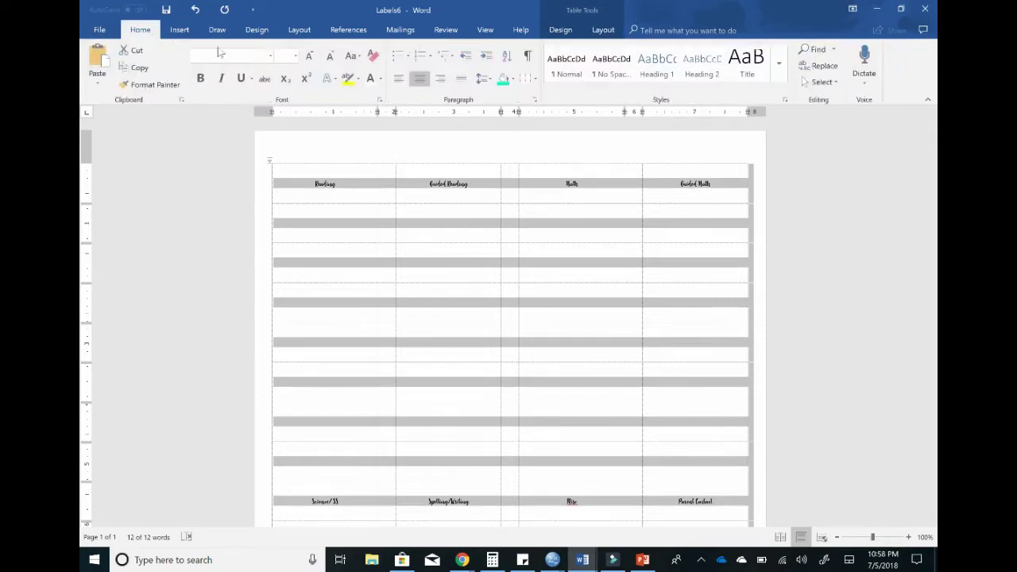
click(309, 57)
click(309, 58)
click(308, 60)
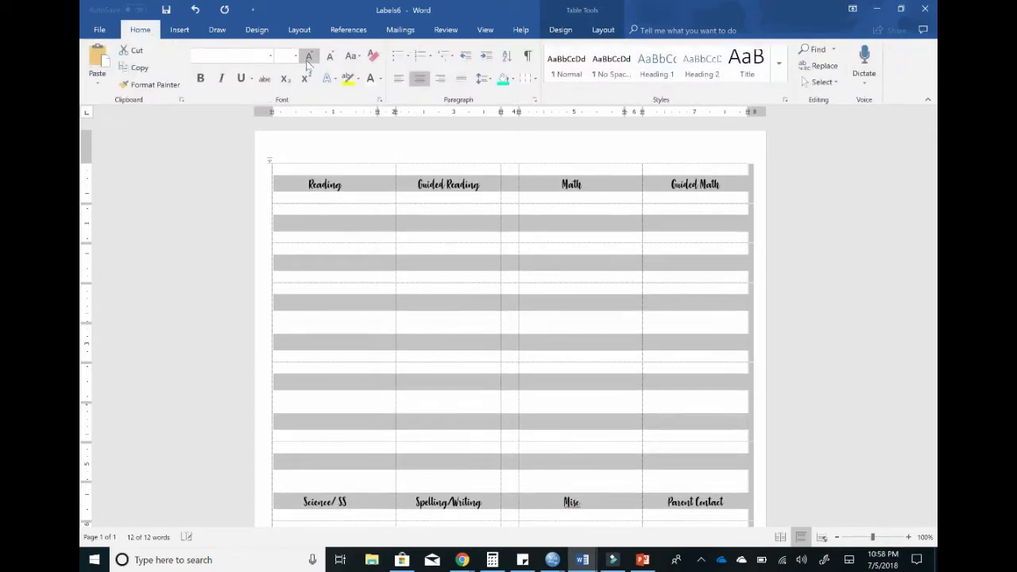
click(308, 60)
click(308, 61)
click(308, 60)
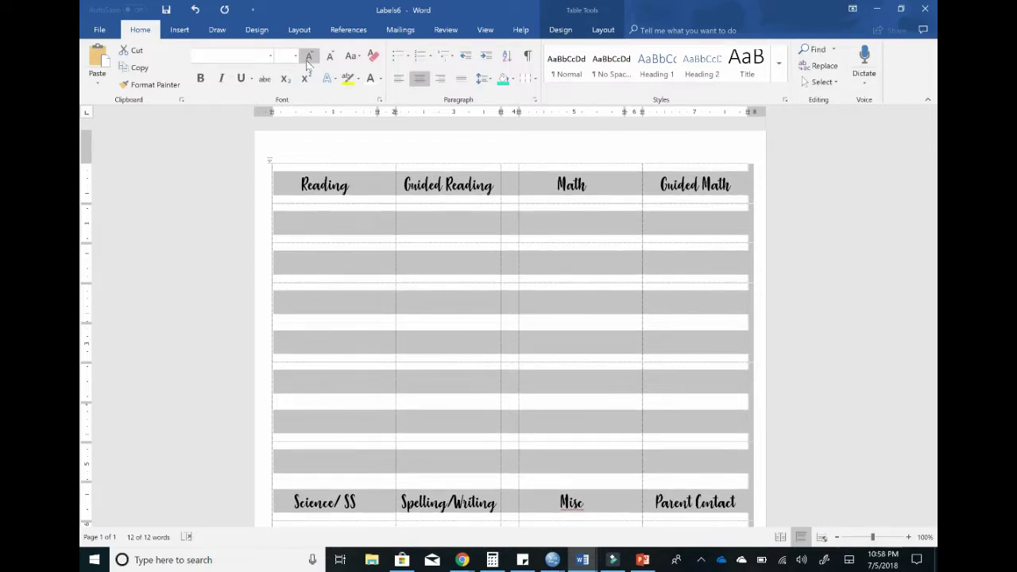
scroll(361, 258, down, 3)
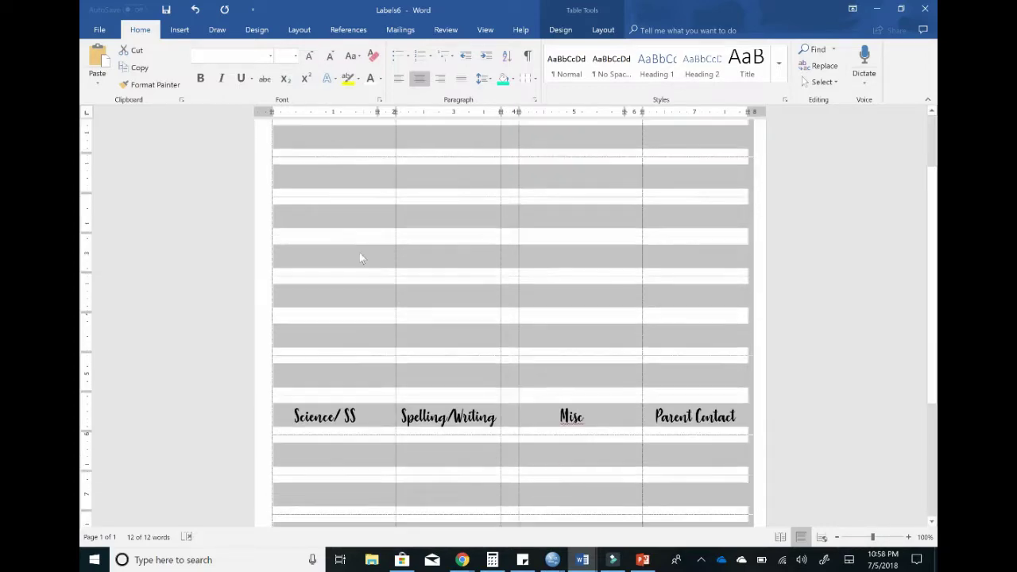
click(361, 270)
Step: Copy the first row of labels, Reading through Guided Math, into all the empty rows above the Science/ SS row
scroll(666, 334, up, 3)
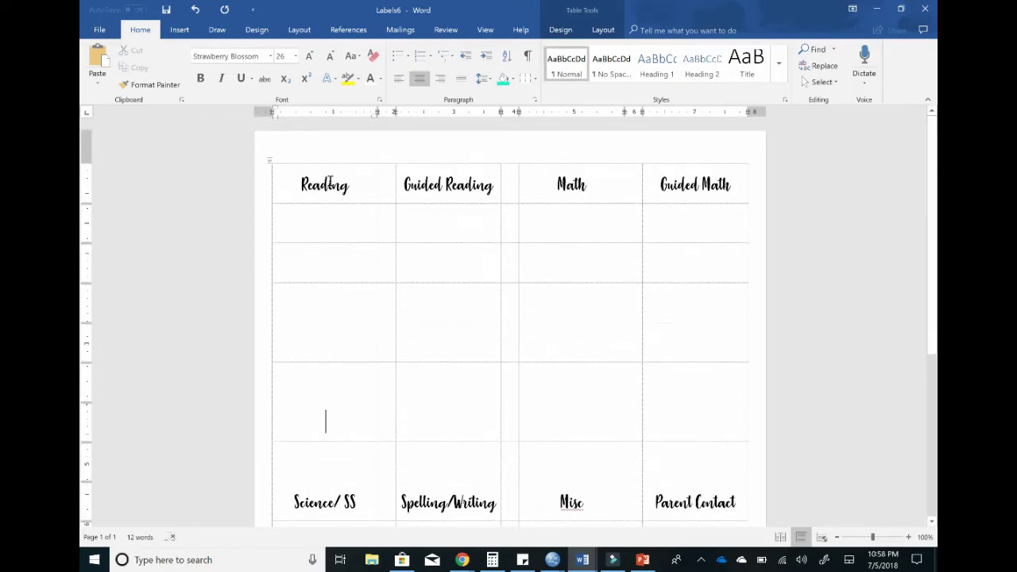
drag(305, 188, 702, 191)
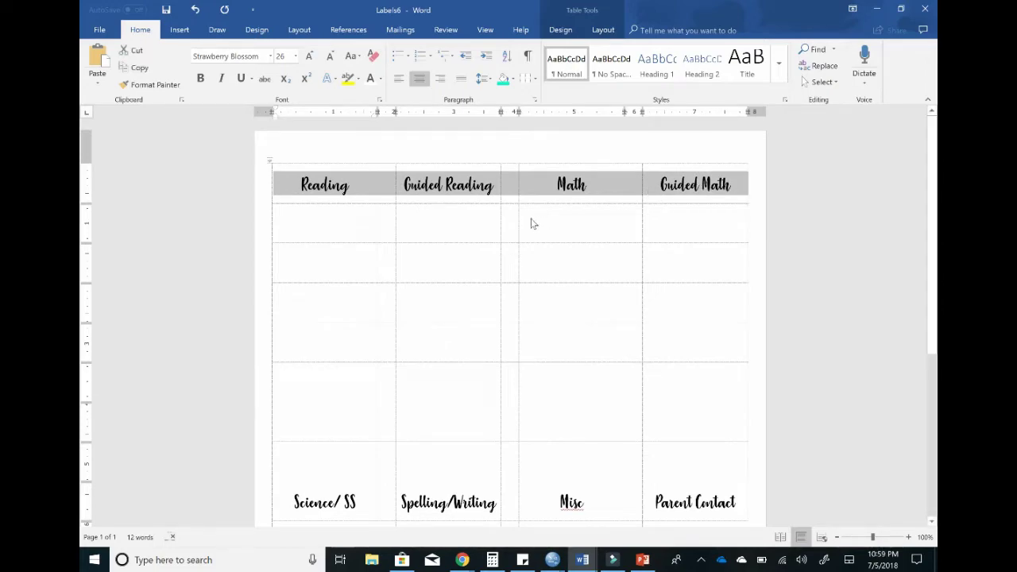
drag(325, 225, 687, 457)
click(687, 453)
key(ctrl+v)
Step: Copy the Parent Contact text into the last four labels of the fourth column and centre it in those cells
scroll(676, 429, down, 6)
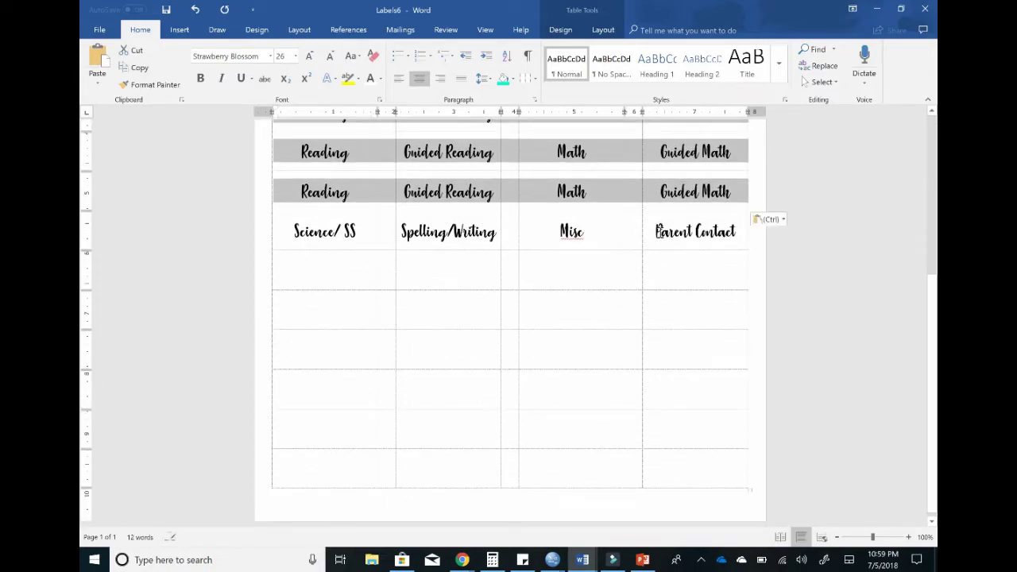
drag(655, 232, 734, 237)
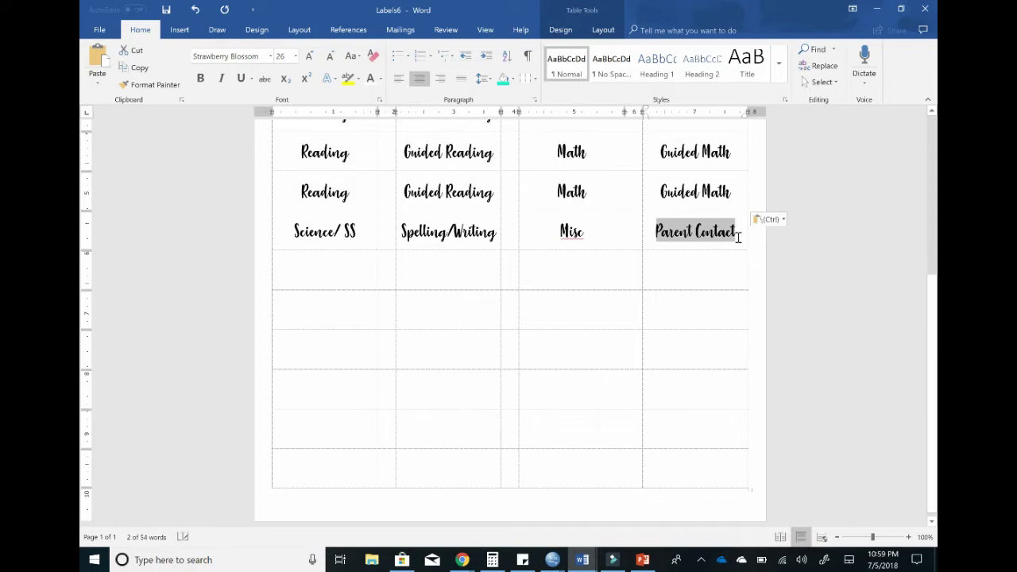
key(ctrl+c)
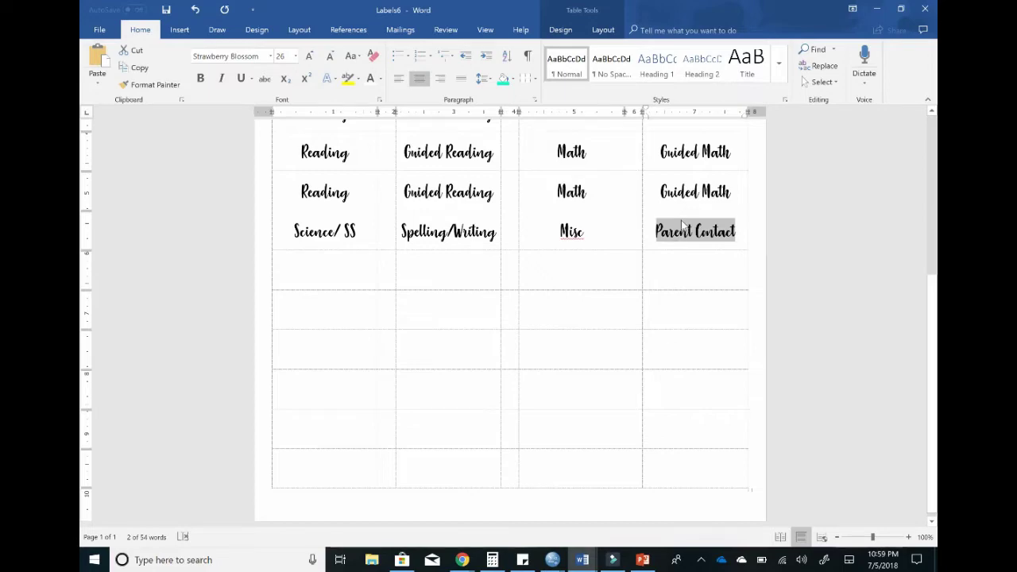
drag(695, 351, 696, 471)
key(ctrl+v)
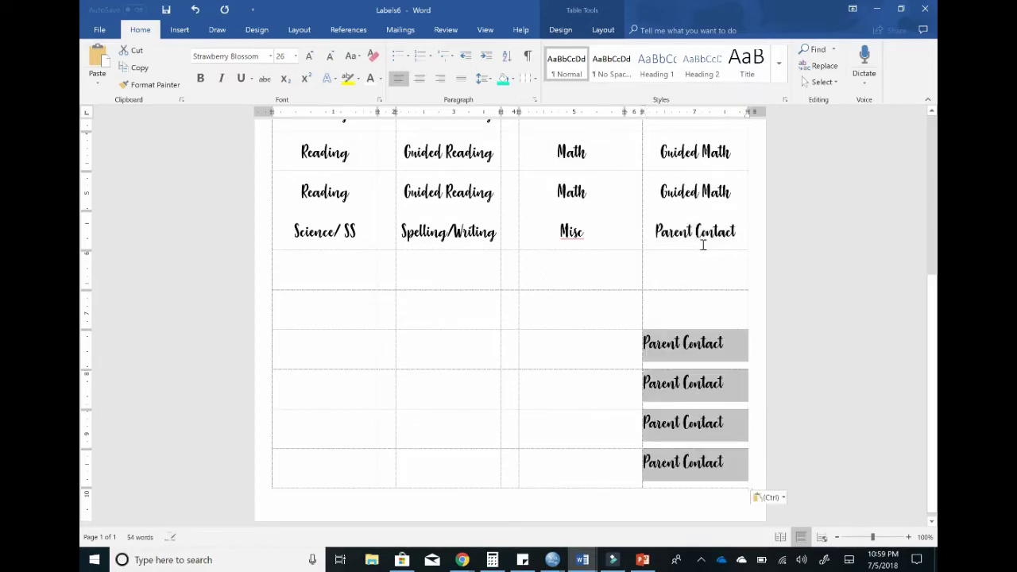
click(603, 30)
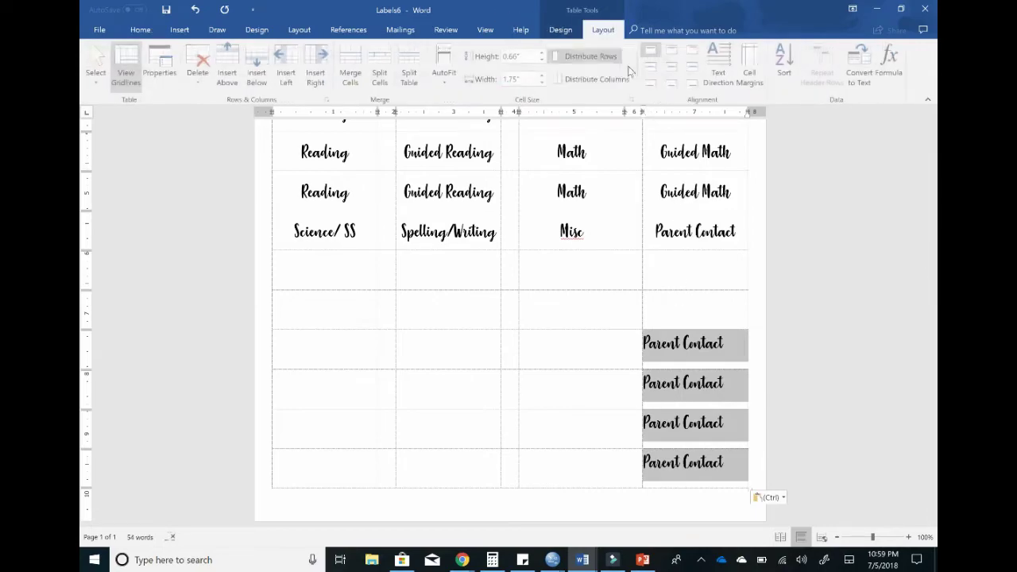
click(672, 70)
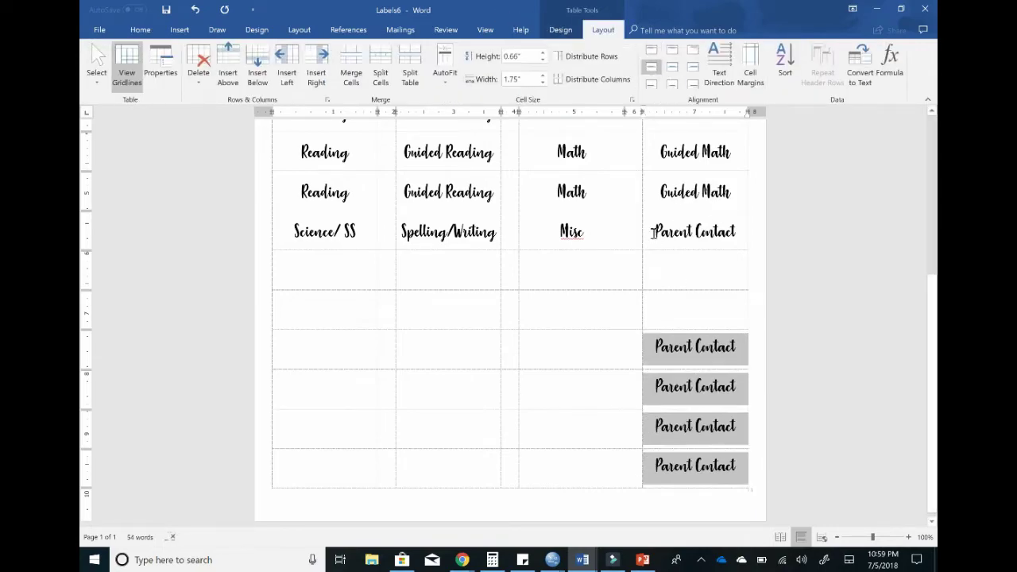
Step: Clear the original Parent Contact label in the Science/ SS row and copy Misc into the label directly above the four Parent Contact labels
drag(652, 232, 740, 236)
key(Delete)
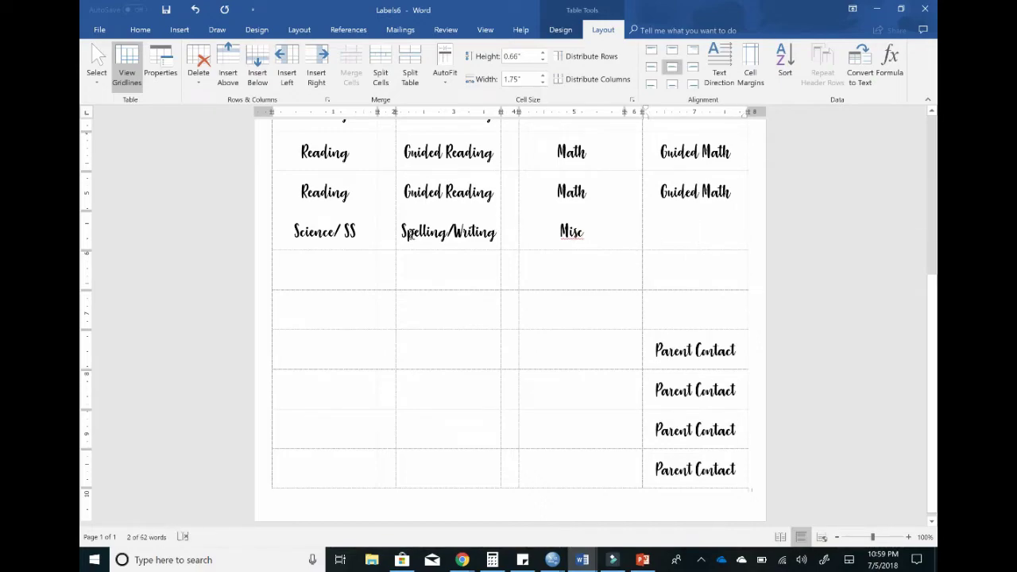
double_click(567, 231)
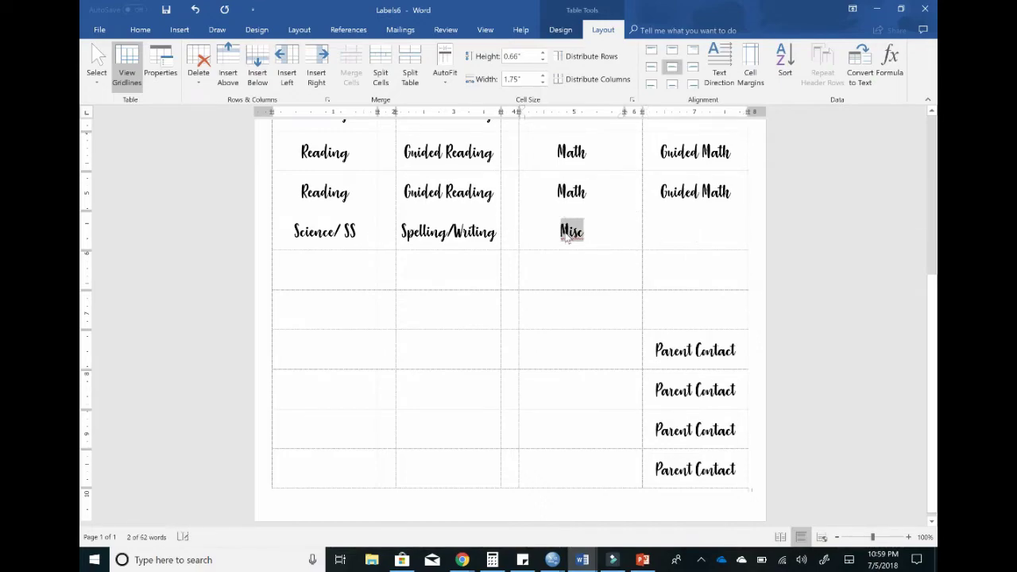
click(671, 313)
key(ctrl+v)
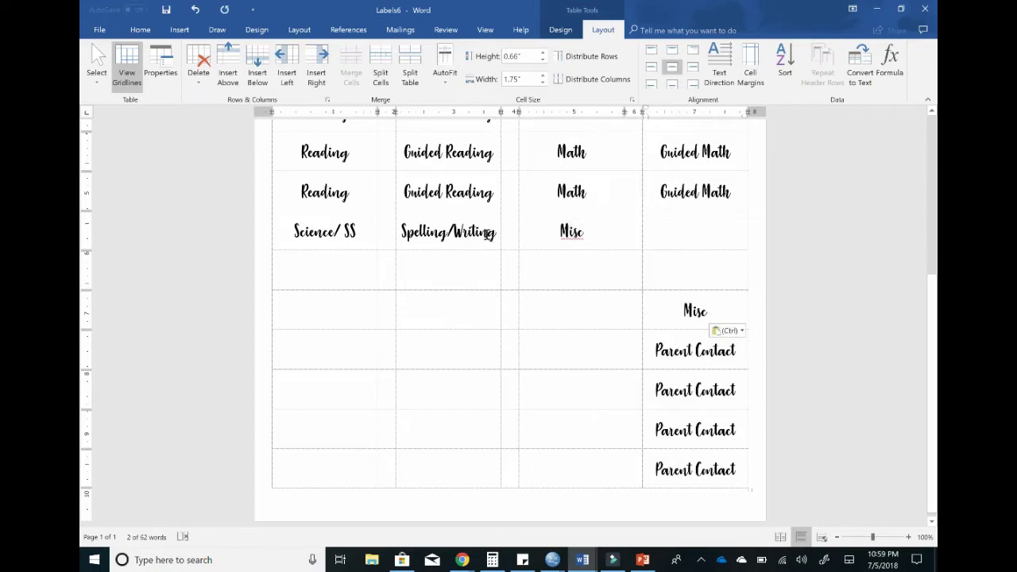
Step: Copy Spelling/Writing into the fourth-column label directly above the Misc label
drag(498, 235, 422, 241)
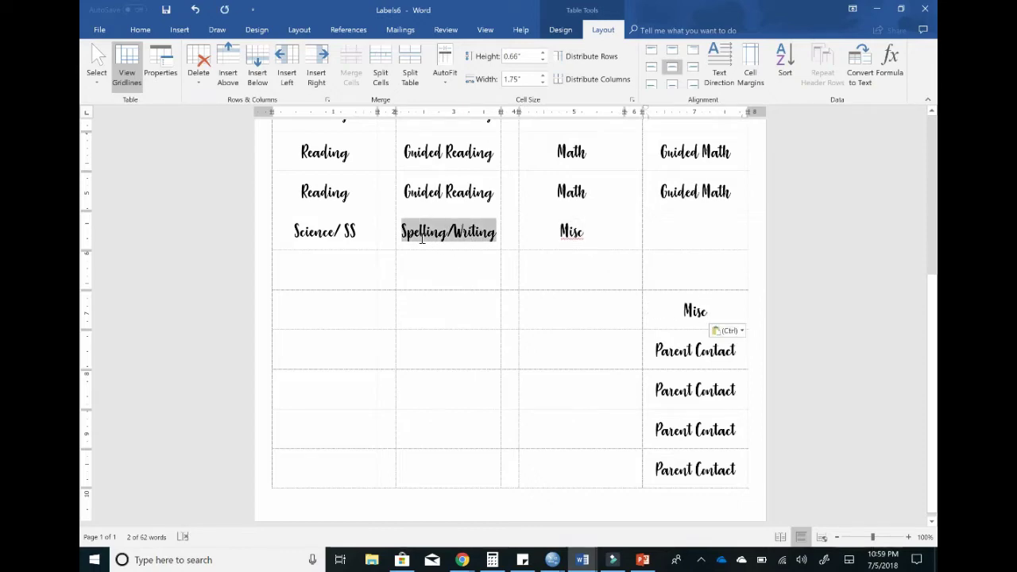
key(ctrl+c)
key(ctrl+v)
click(701, 269)
key(ctrl+v)
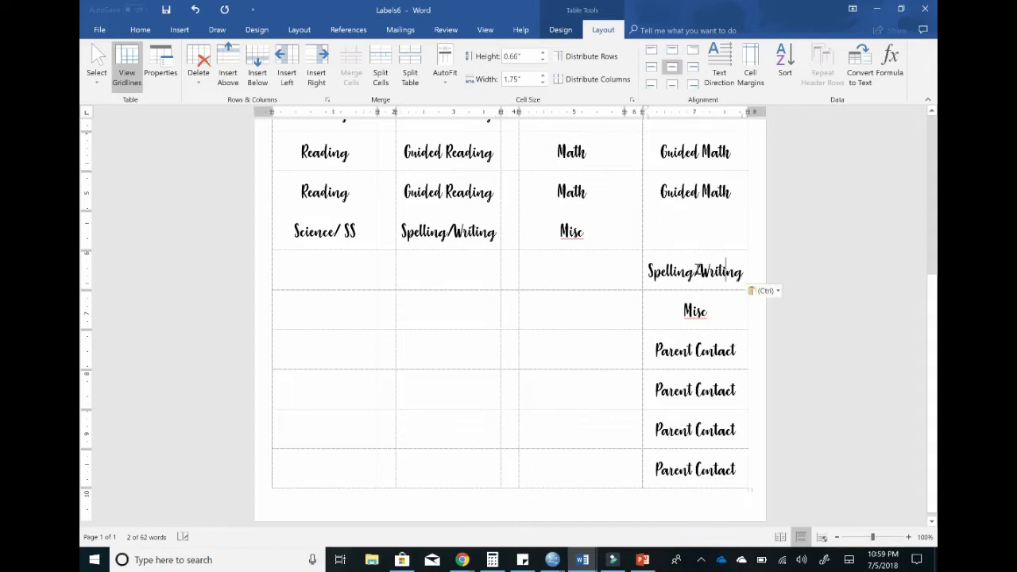
Step: Copy Science/ SS into the emptied fourth-column label above Spelling/Writing
drag(358, 232, 294, 231)
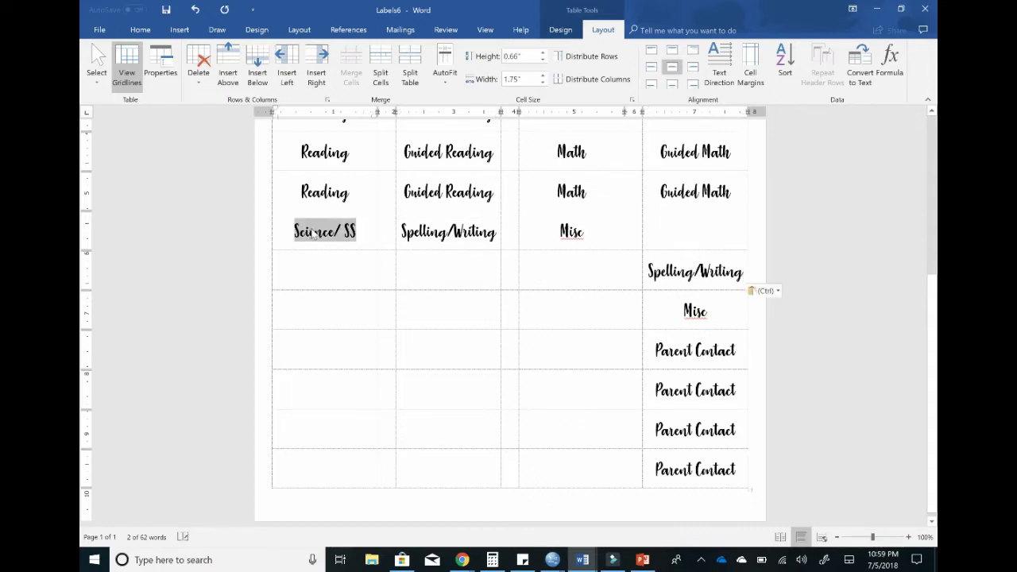
key(ctrl+c)
click(706, 230)
key(ctrl+v)
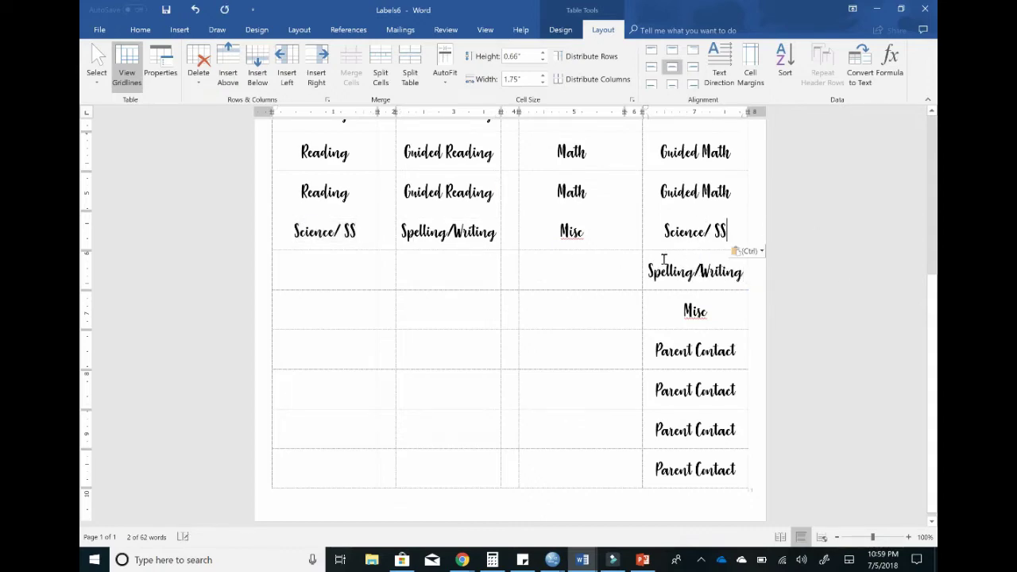
Step: Copy the Science/ SS, Spelling/Writing and Misc labels into the six empty rows below them
drag(303, 236, 566, 230)
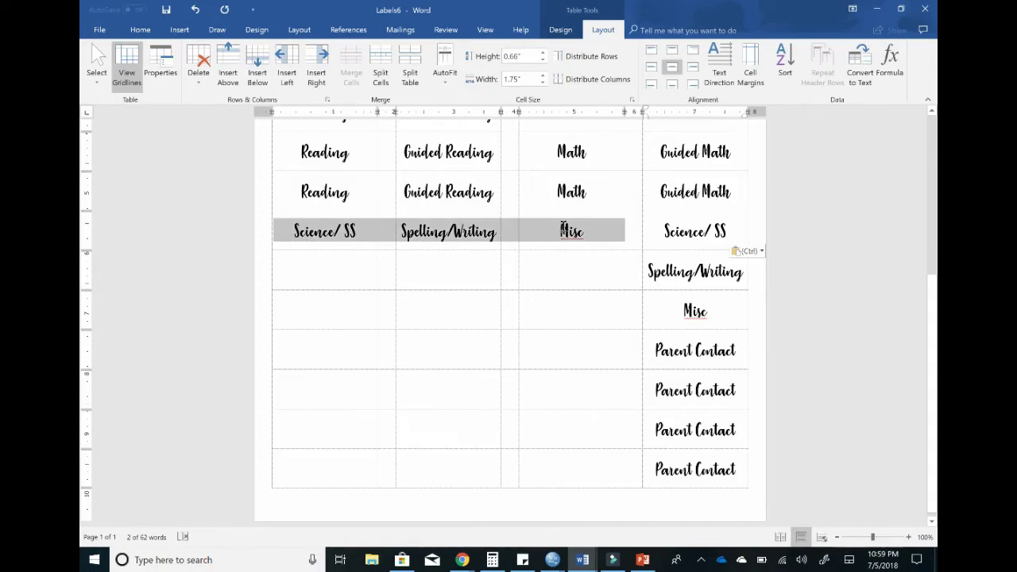
drag(328, 287, 554, 451)
key(ctrl+v)
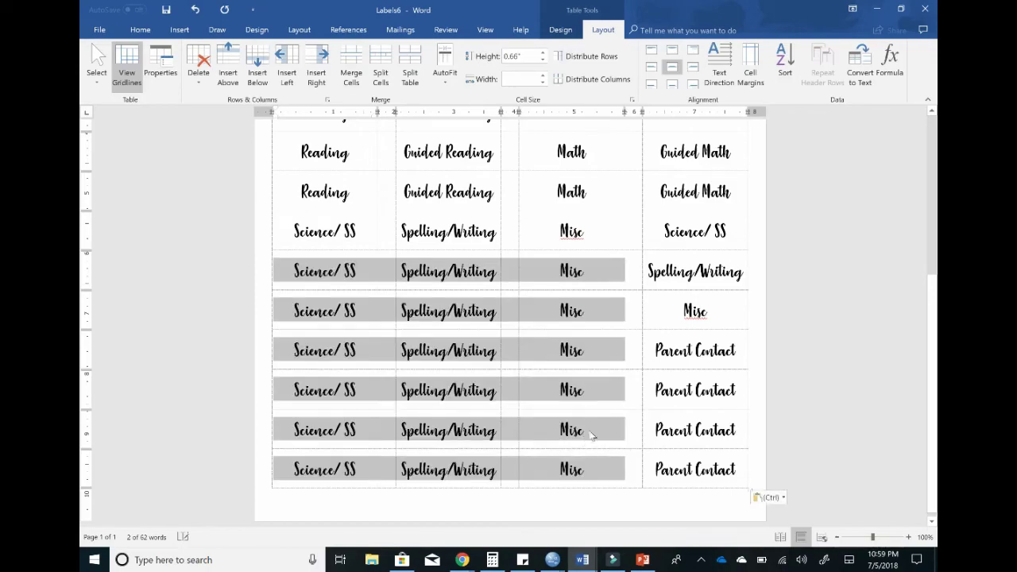
Step: Shade the eight Guided Math labels turquoise green and the eight Math labels cyan
scroll(818, 355, up, 5)
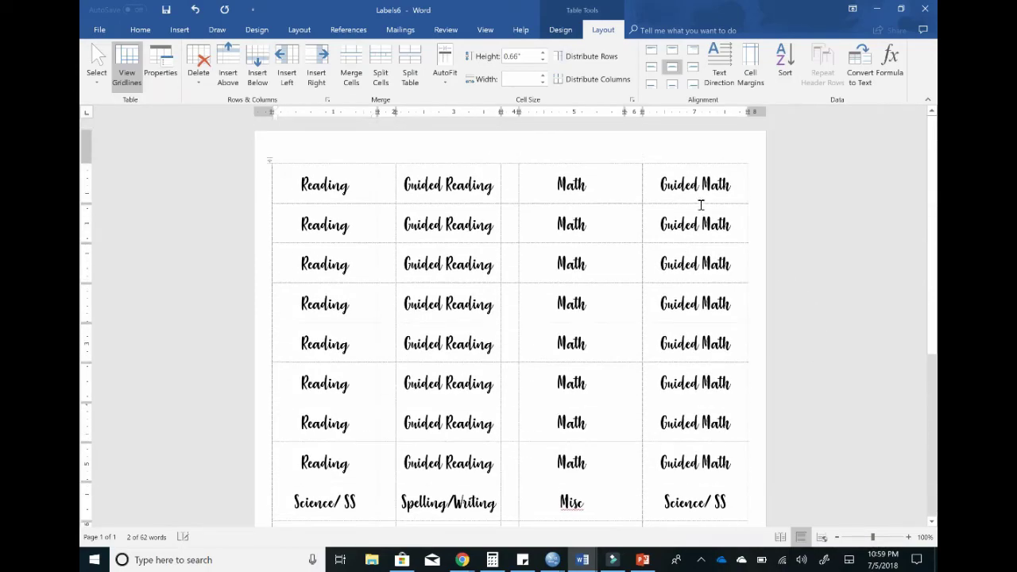
drag(693, 183, 699, 459)
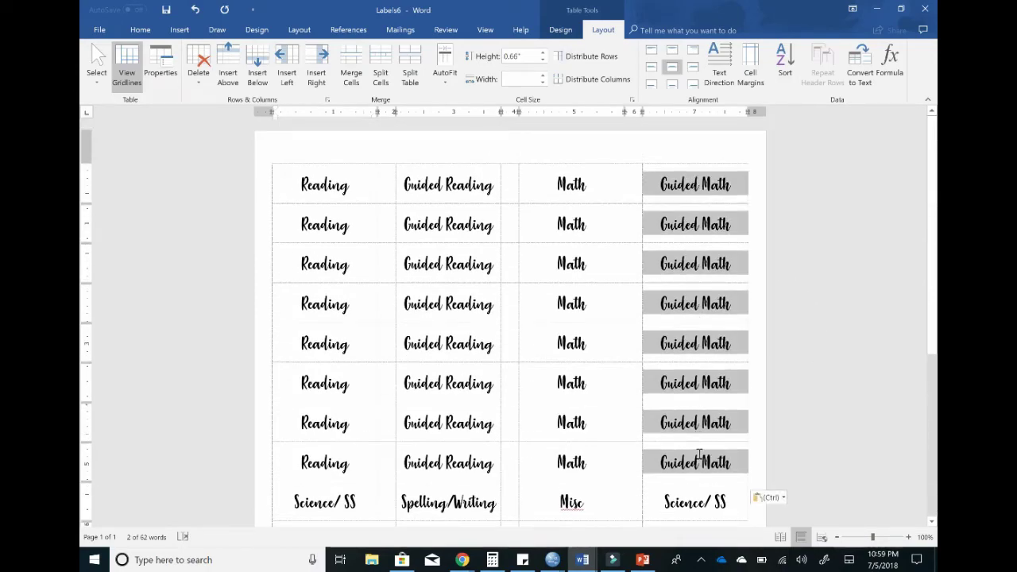
click(140, 29)
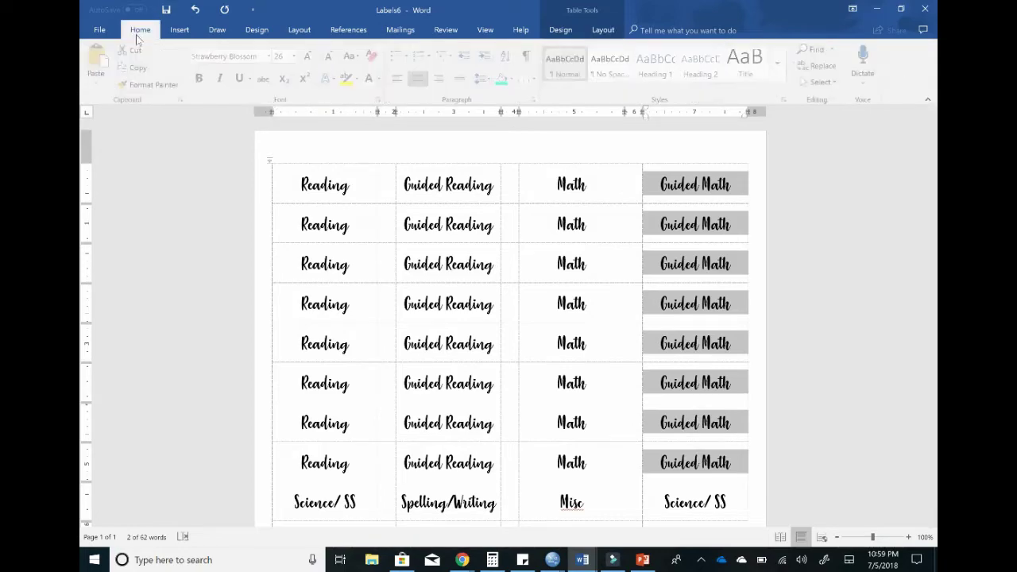
click(507, 79)
drag(596, 200, 591, 450)
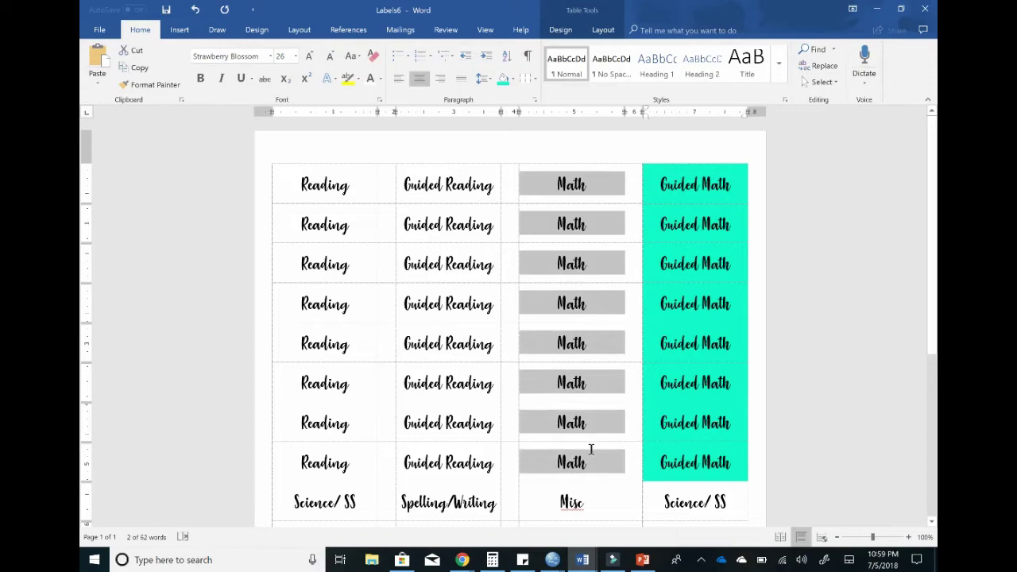
click(513, 78)
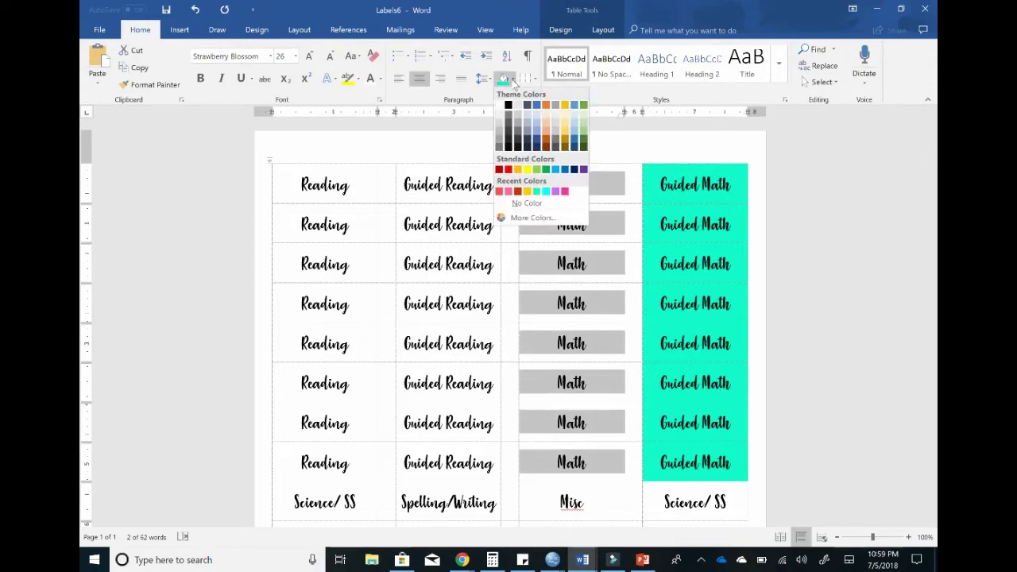
click(544, 192)
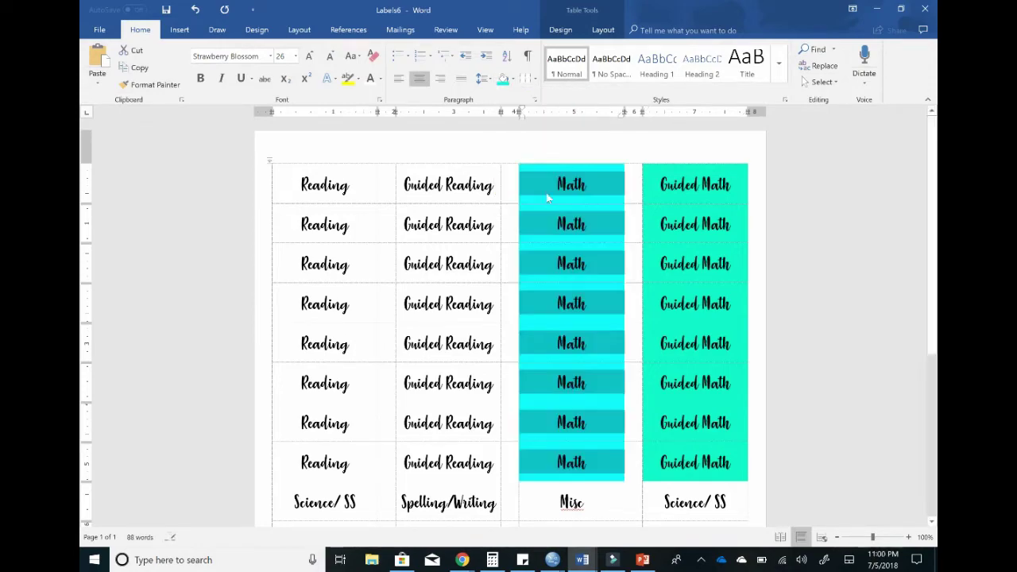
Step: Shade the eight Guided Reading labels purple and the eight Reading labels hot pink
drag(431, 173, 433, 455)
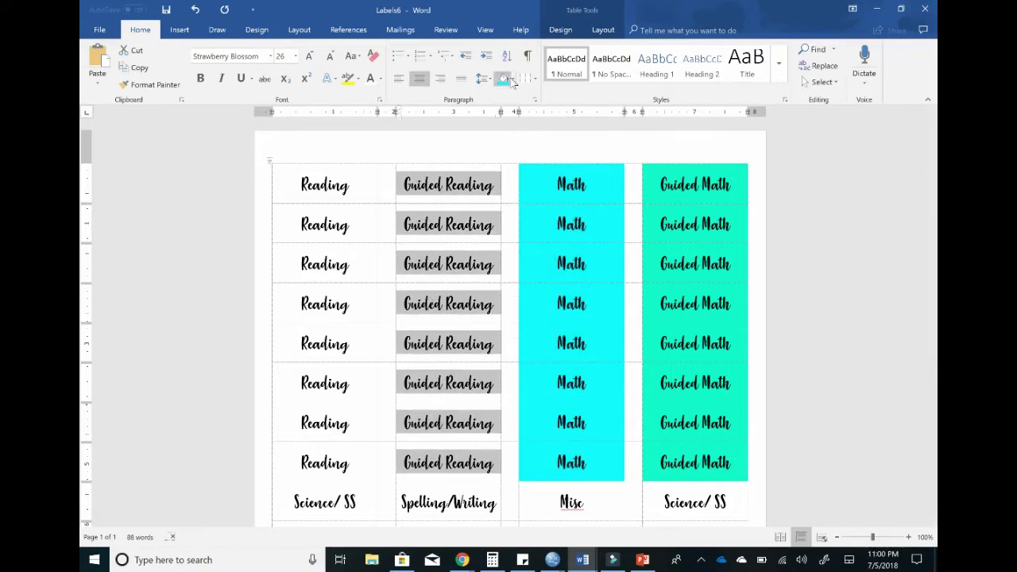
click(514, 81)
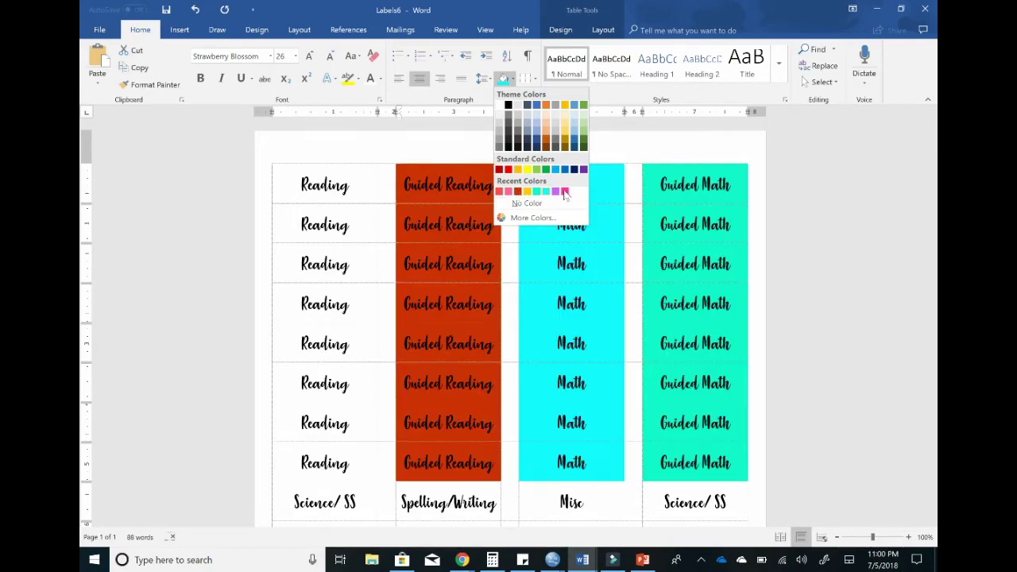
click(560, 194)
drag(358, 193, 344, 461)
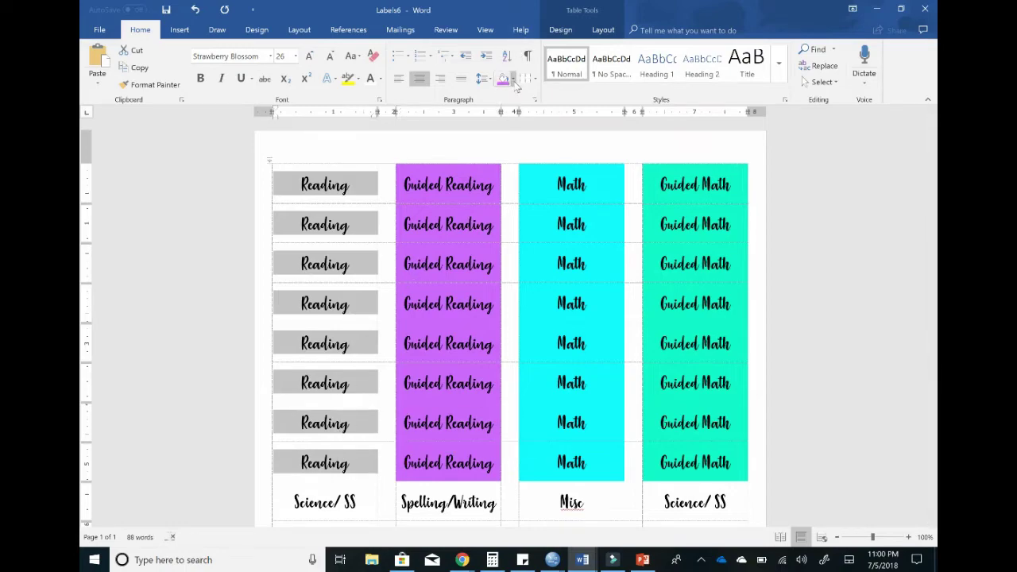
click(513, 79)
click(563, 194)
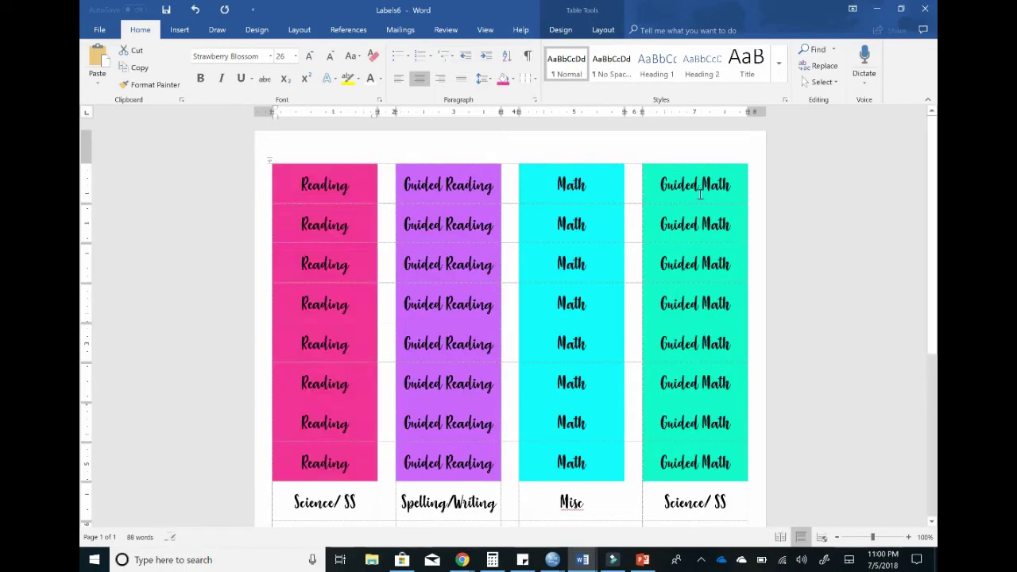
scroll(869, 186, down, 1)
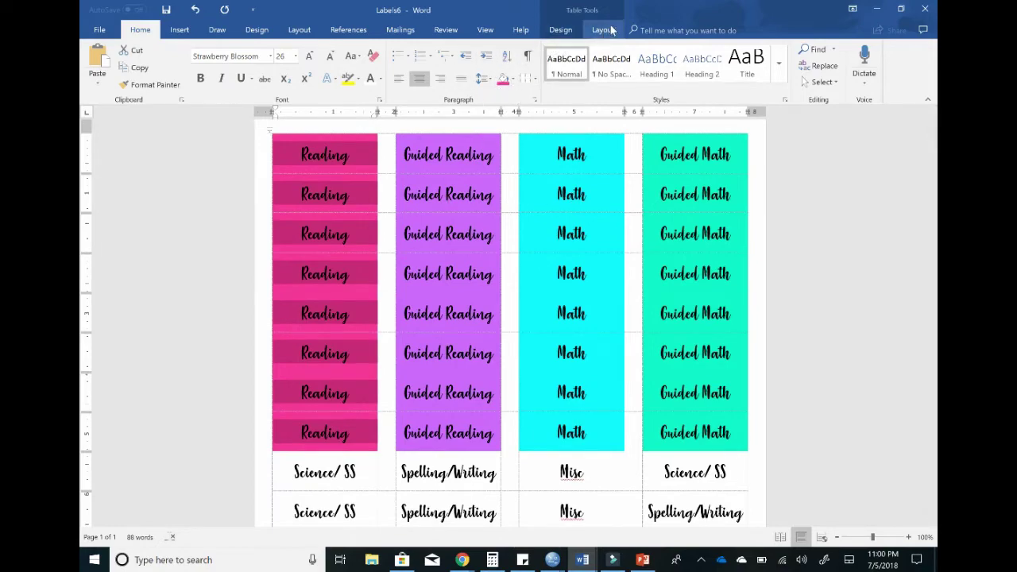
click(561, 30)
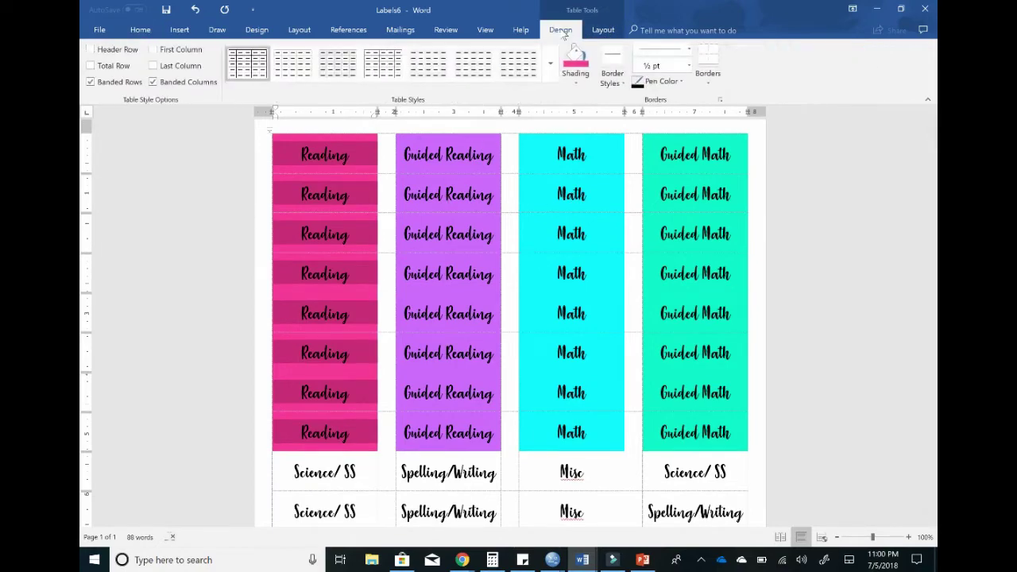
click(604, 30)
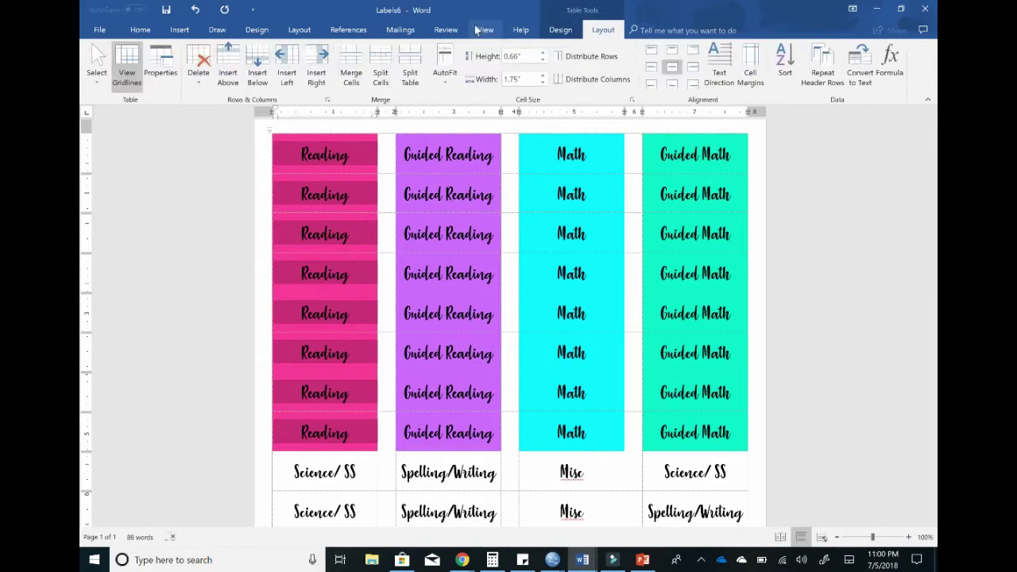
click(141, 29)
Step: Set the text colour of the seven Science/ SS labels in the first column to golden yellow
scroll(393, 276, down, 5)
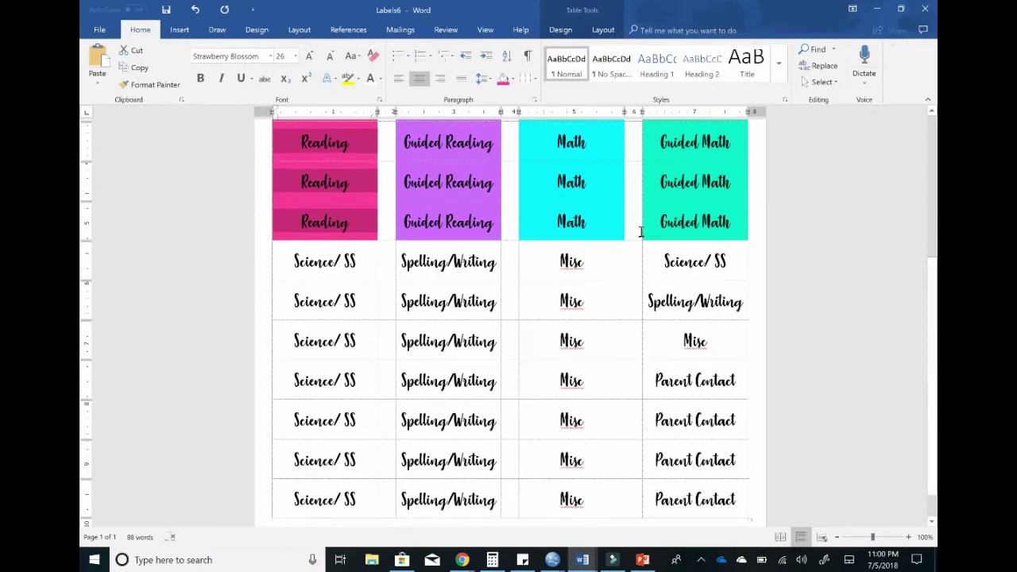
drag(277, 265, 278, 501)
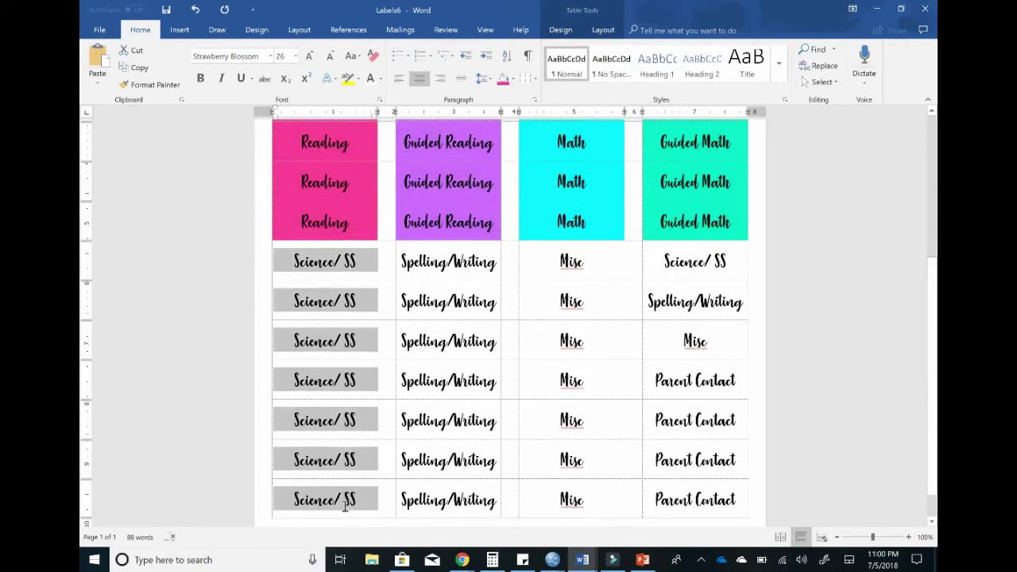
click(381, 79)
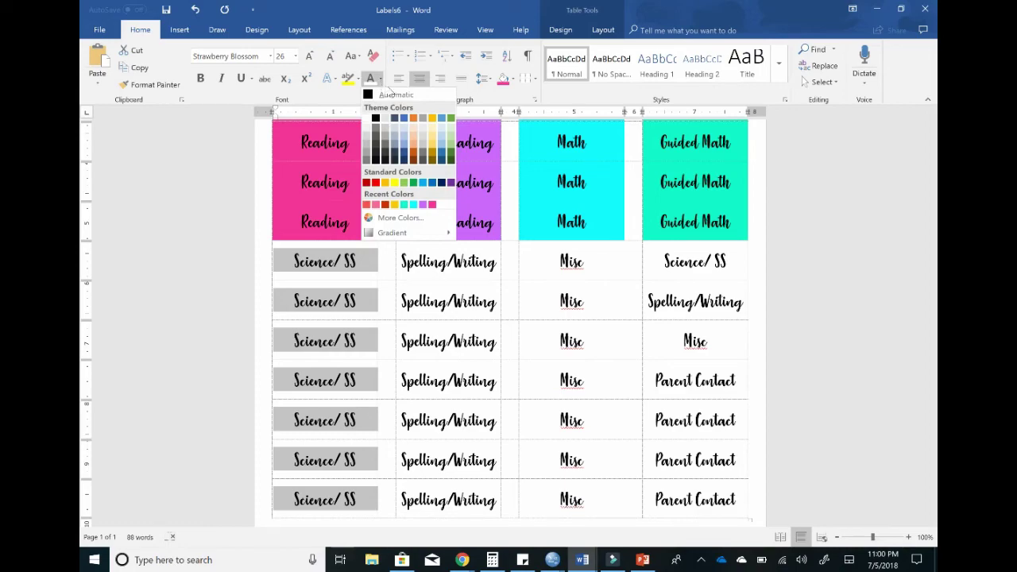
click(394, 205)
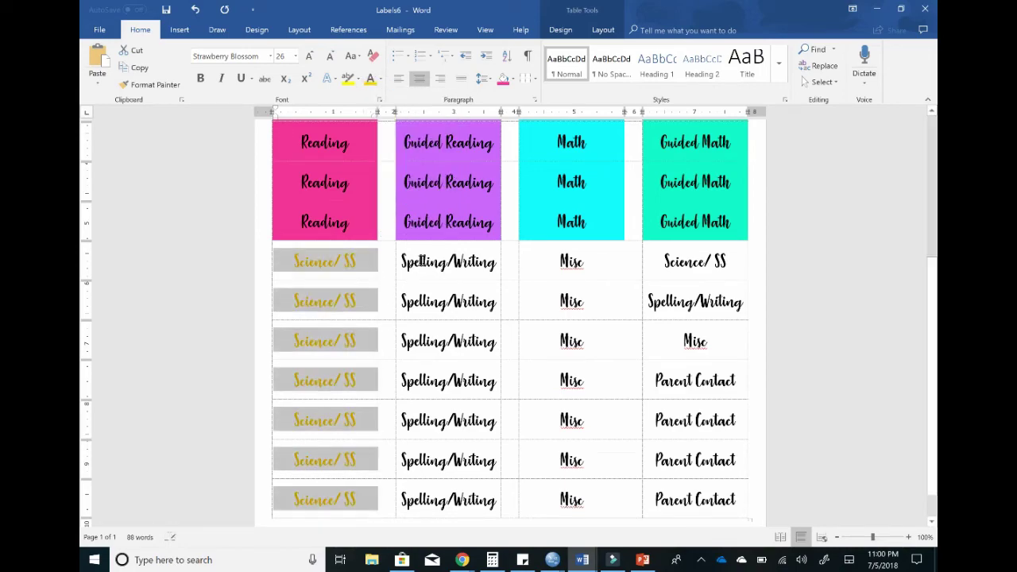
Step: Set the text colour of the seven Spelling/Writing labels in the second column to pink
drag(441, 263, 441, 497)
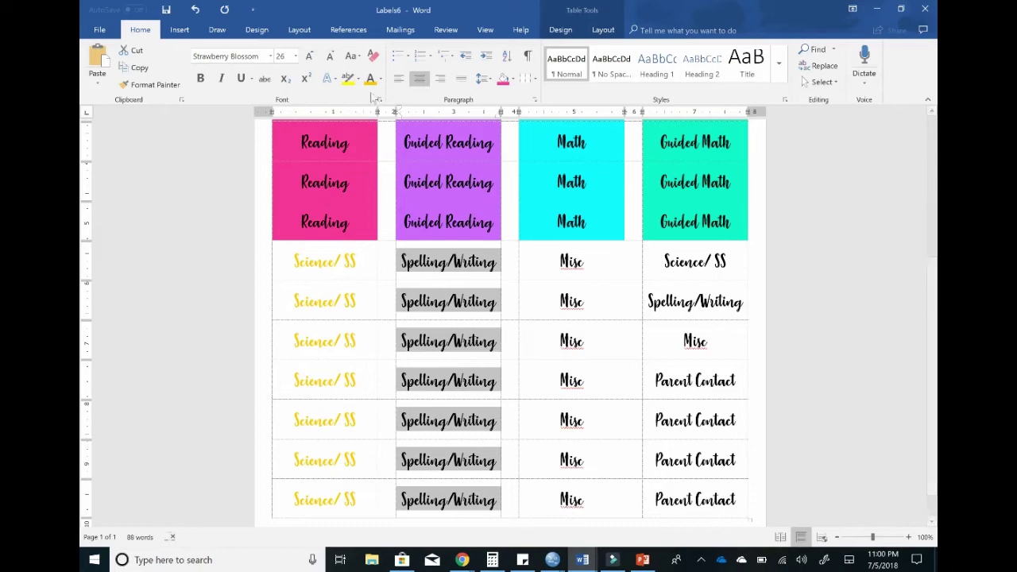
click(381, 78)
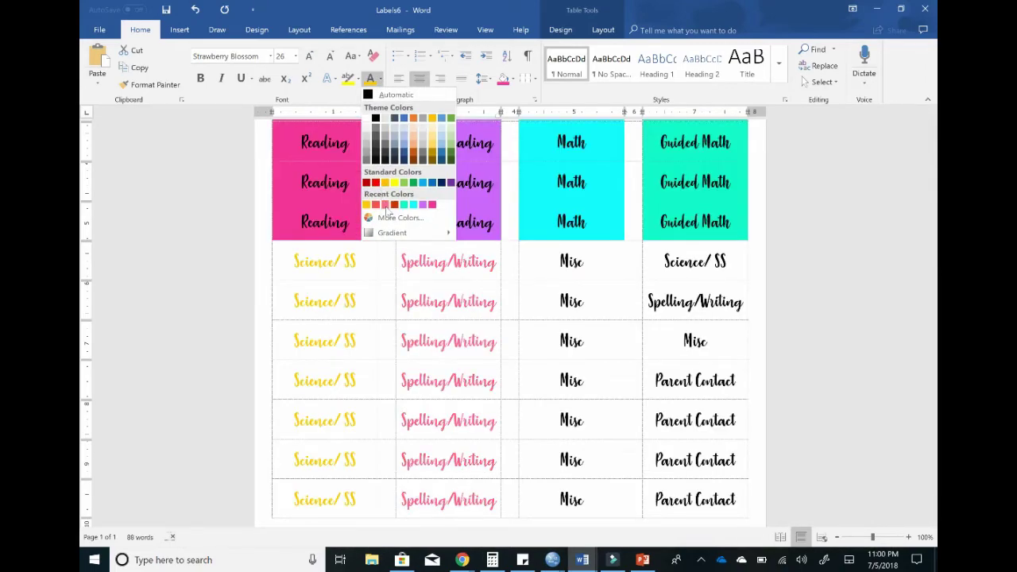
click(384, 205)
click(579, 261)
scroll(556, 239, down, 1)
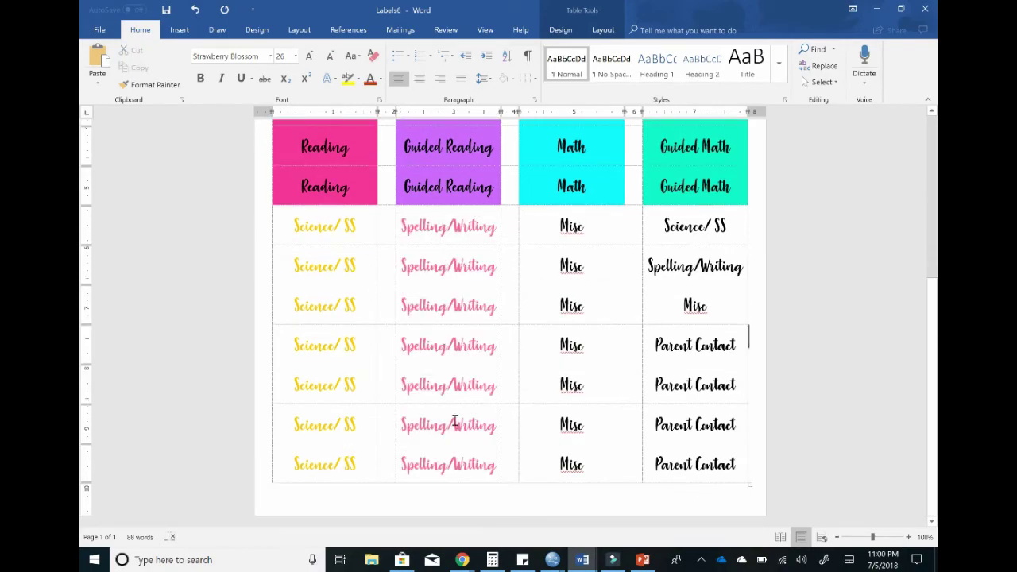
Step: Set the text colour of the seven Misc labels in the third column to coral red
drag(540, 219, 576, 459)
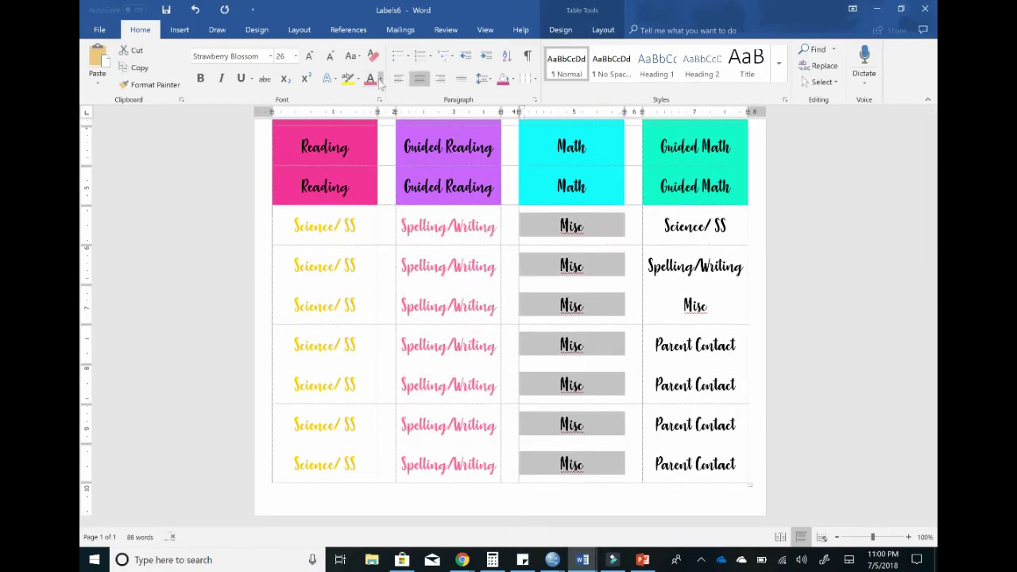
click(380, 78)
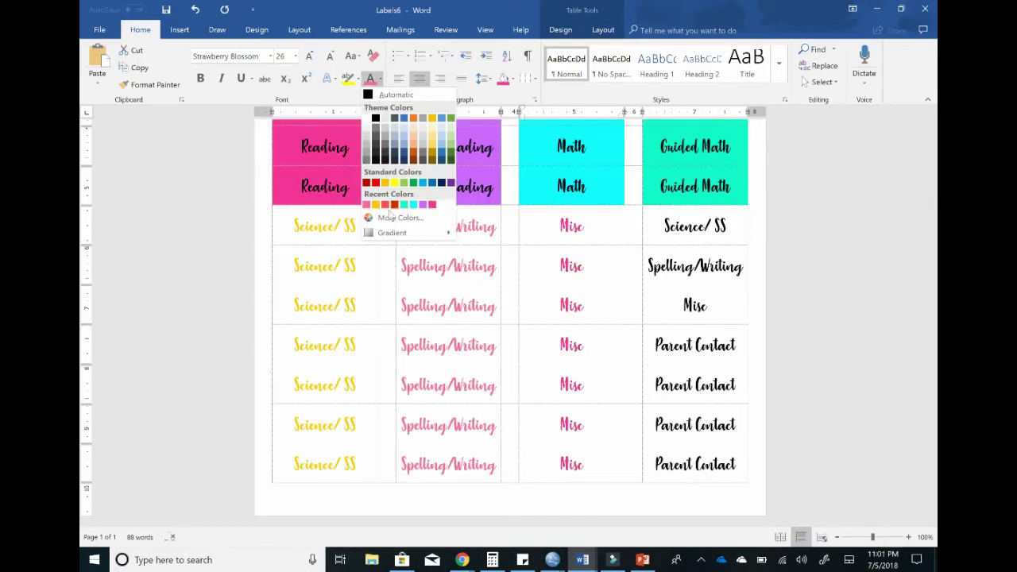
click(393, 205)
click(503, 249)
Step: Set the text colour of the single Misc label in the fourth column to the same coral red
click(672, 219)
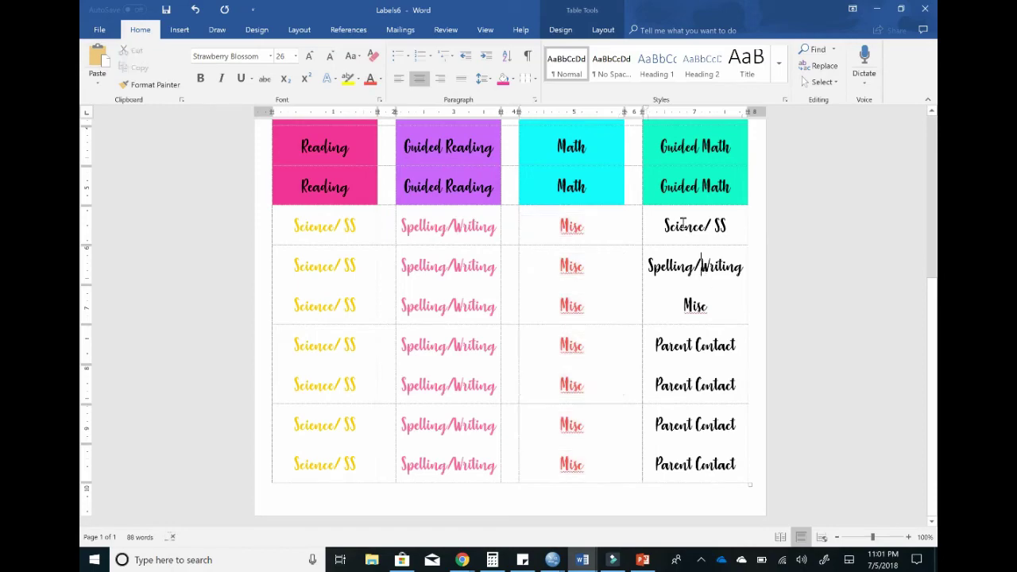
drag(666, 221, 721, 289)
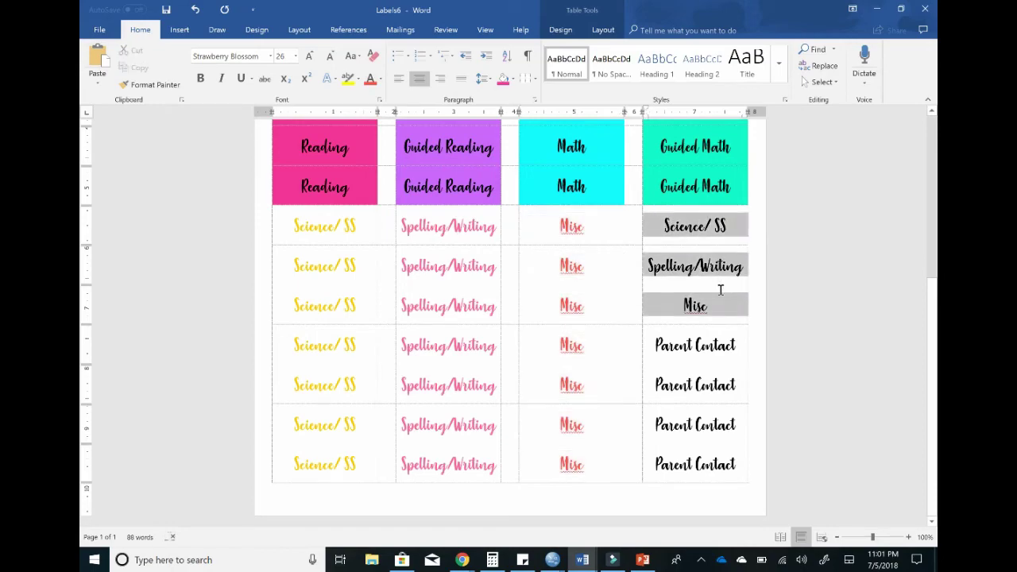
click(712, 308)
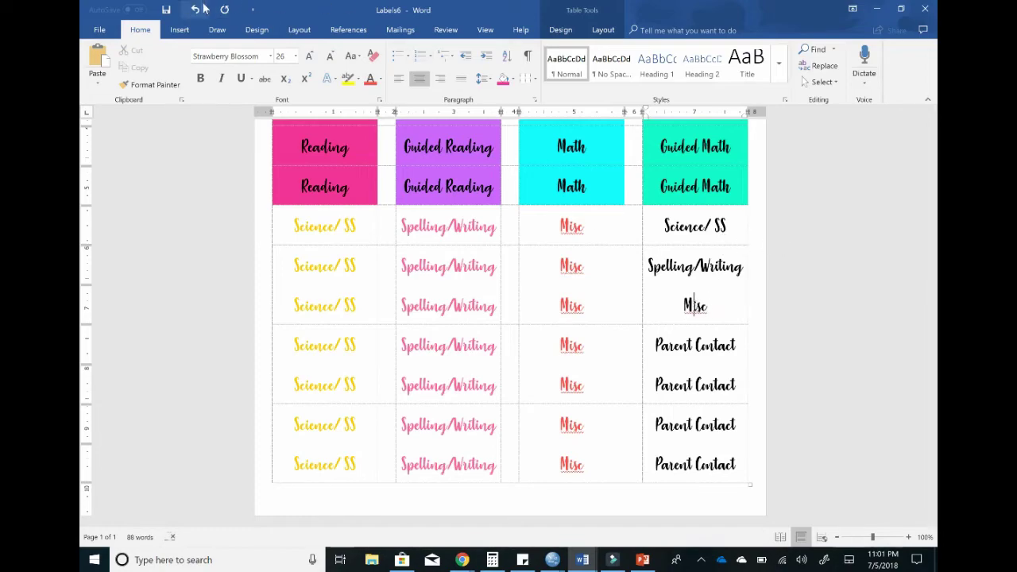
key(ctrl+z)
Step: Colour the fourth column's Spelling/Writing label text pink and its Science/ SS label text golden yellow
drag(650, 269, 723, 270)
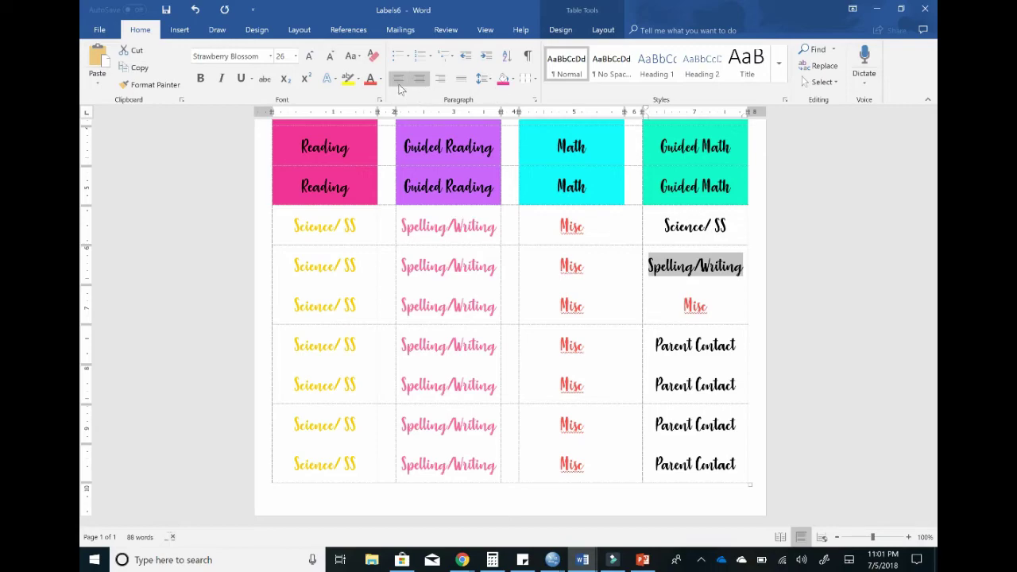
click(371, 80)
click(382, 79)
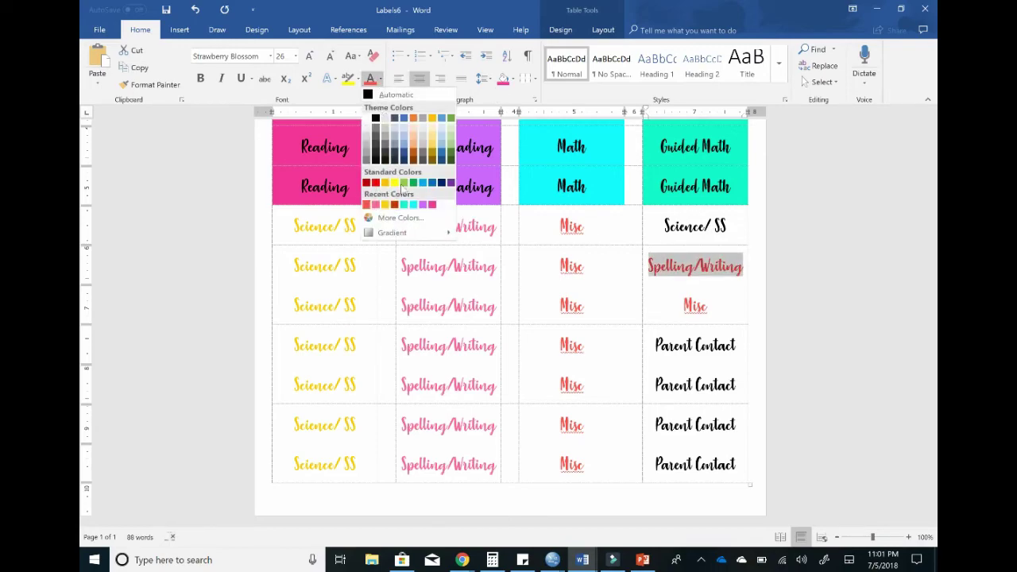
click(380, 207)
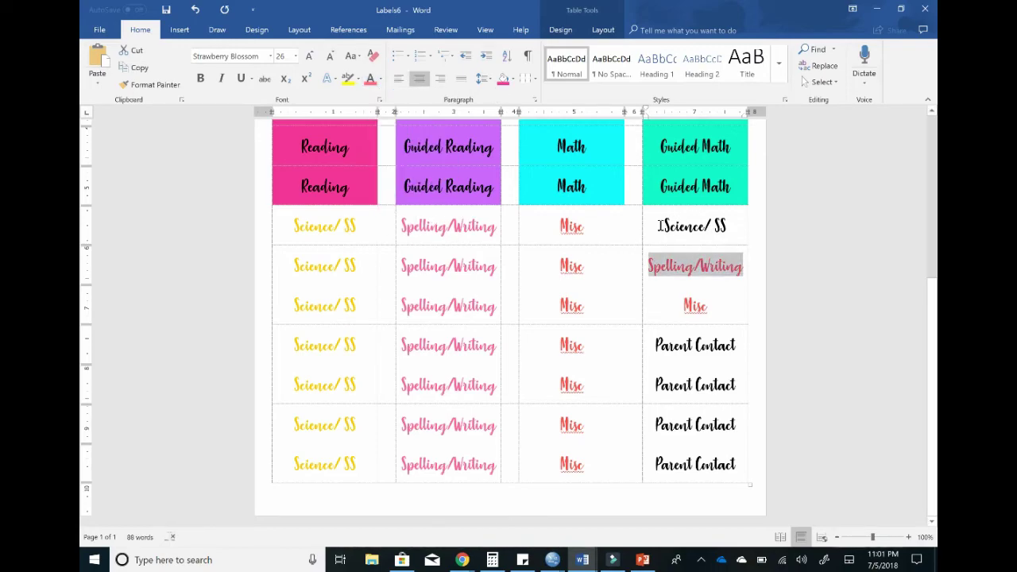
drag(663, 225, 727, 226)
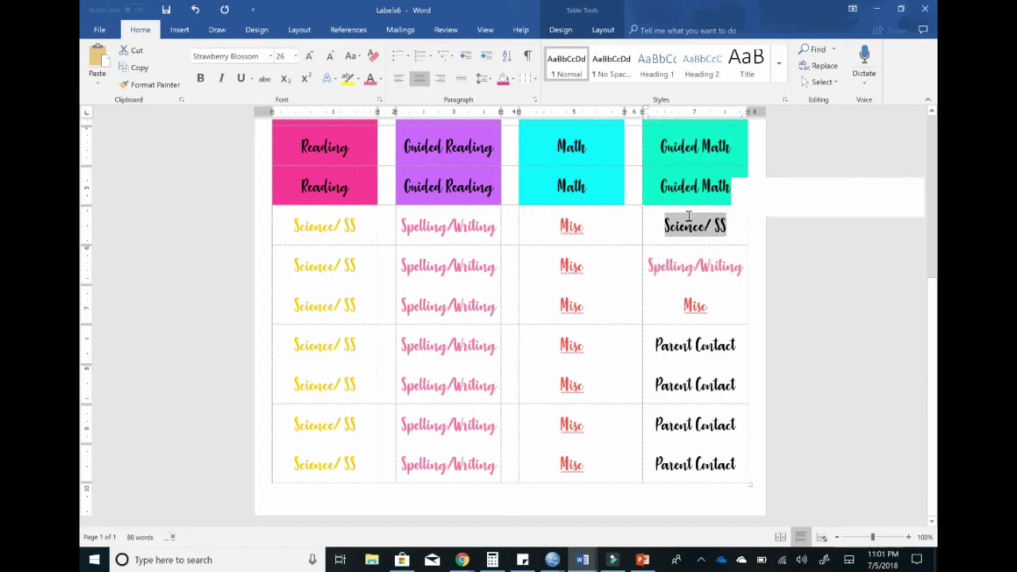
click(381, 80)
click(390, 204)
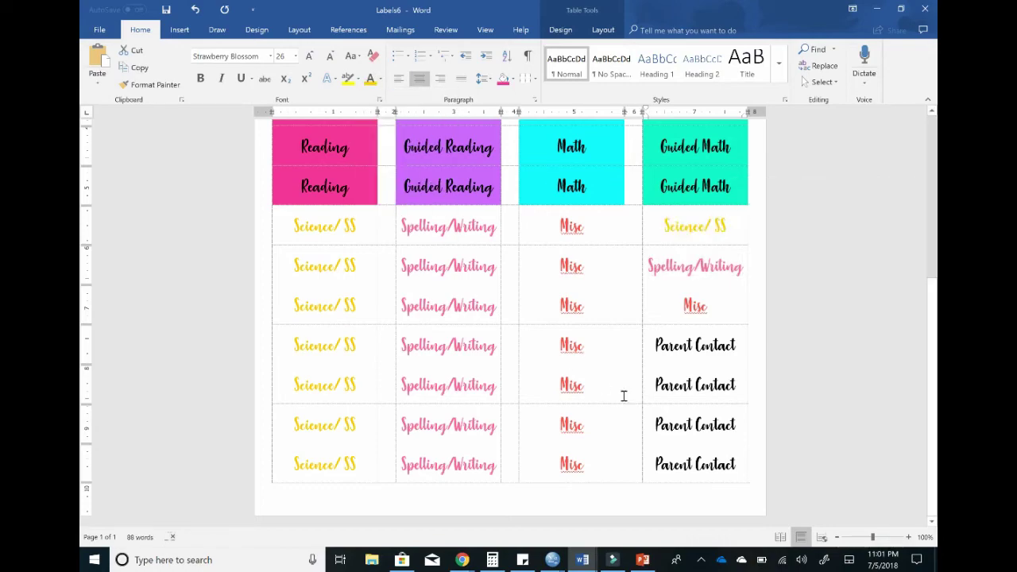
Step: Set the text colour of the four Parent Contact labels in the fourth column to dark orange
drag(655, 345, 678, 449)
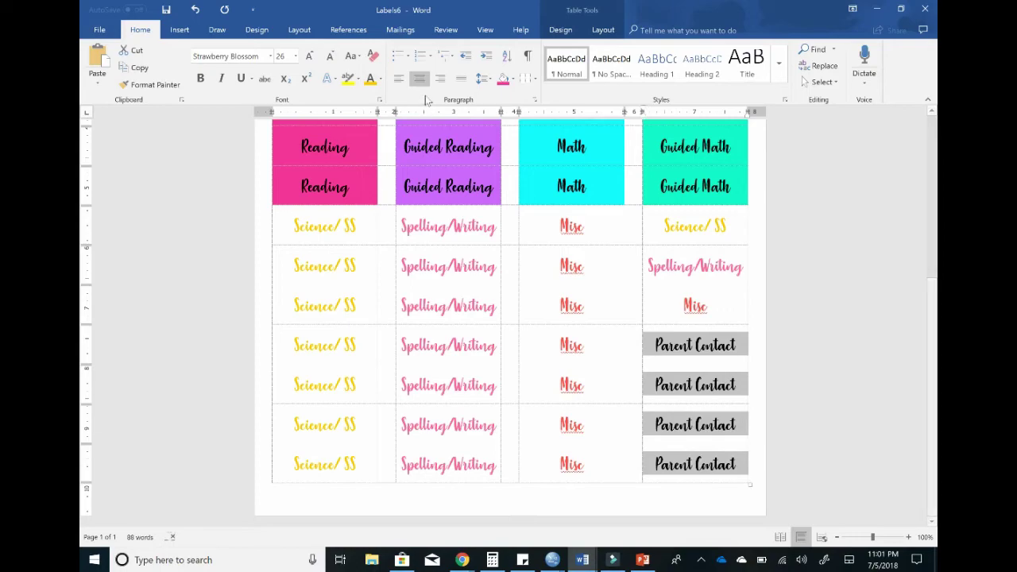
click(381, 80)
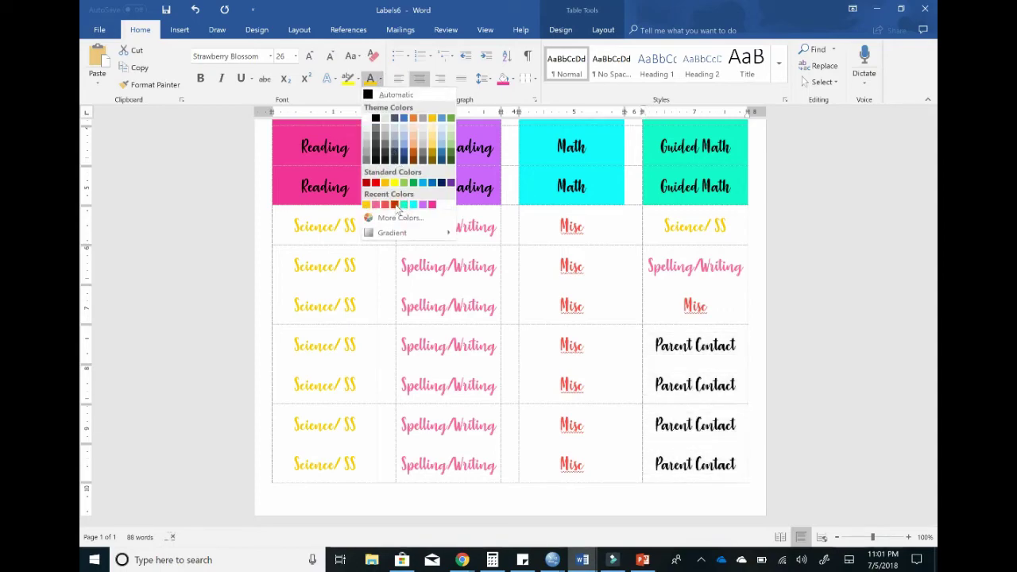
click(398, 206)
click(638, 345)
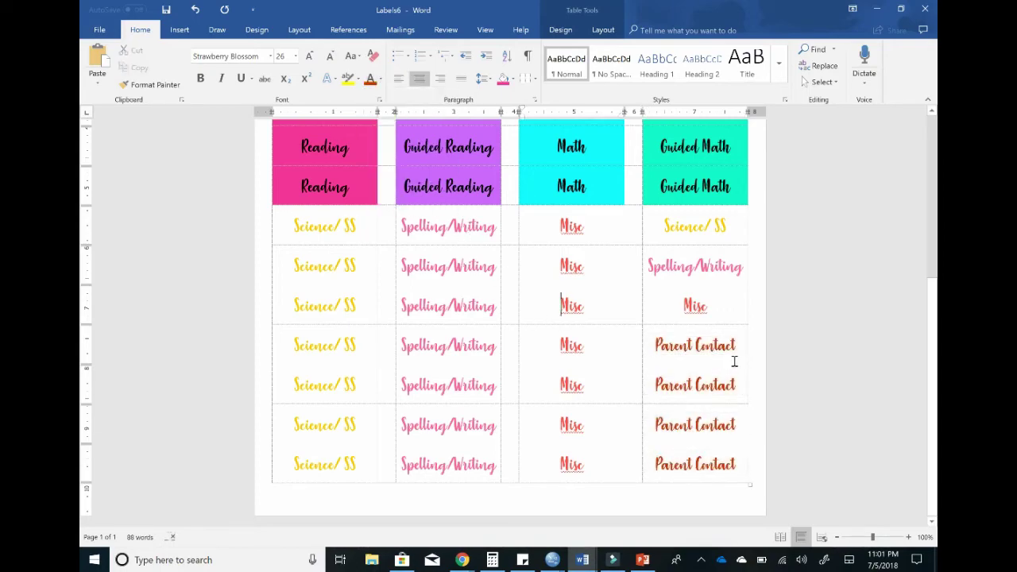
scroll(614, 358, up, 3)
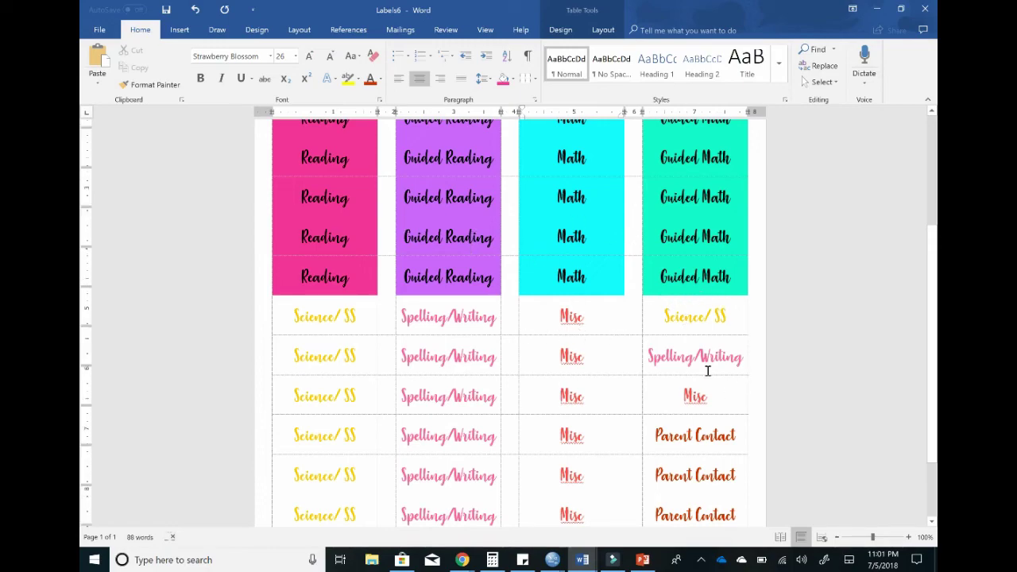
scroll(548, 306, up, 5)
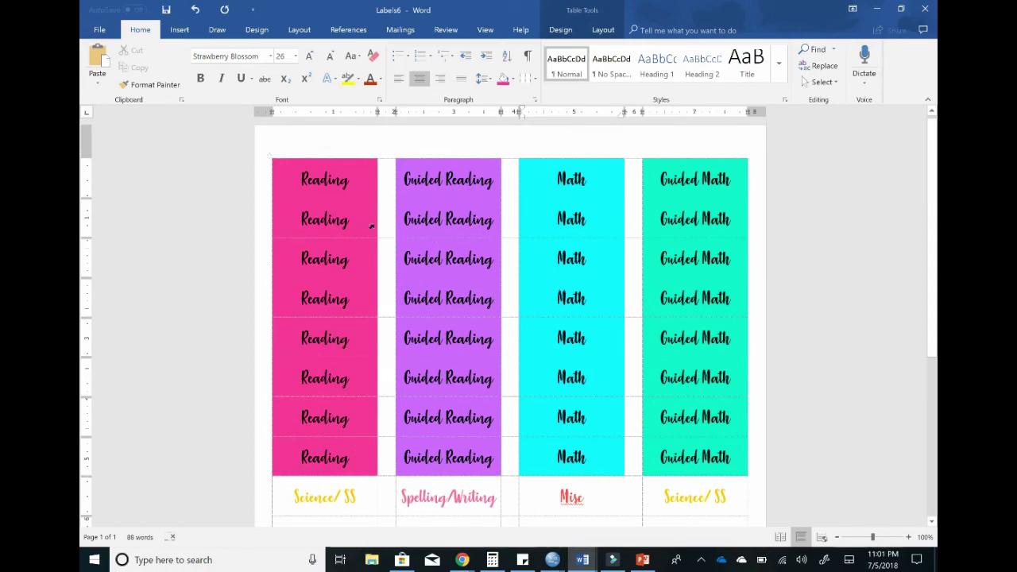
scroll(355, 286, down, 2)
scroll(355, 286, down, 3)
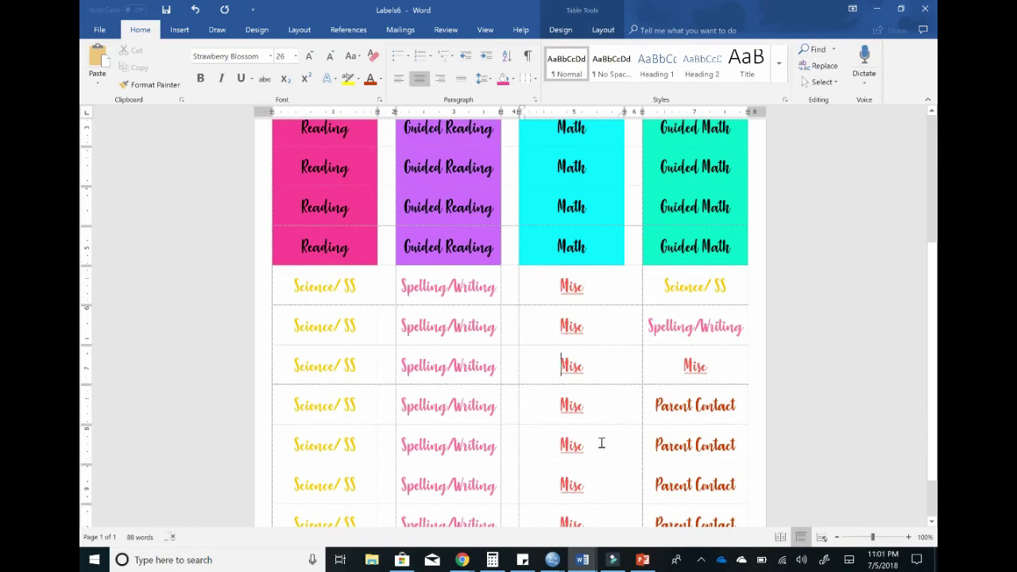
scroll(602, 444, up, 5)
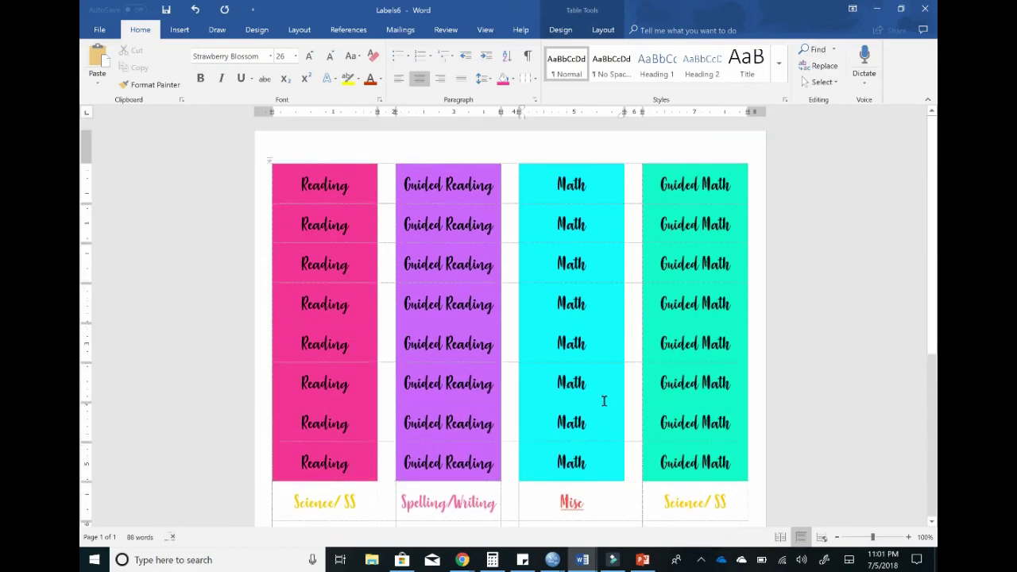